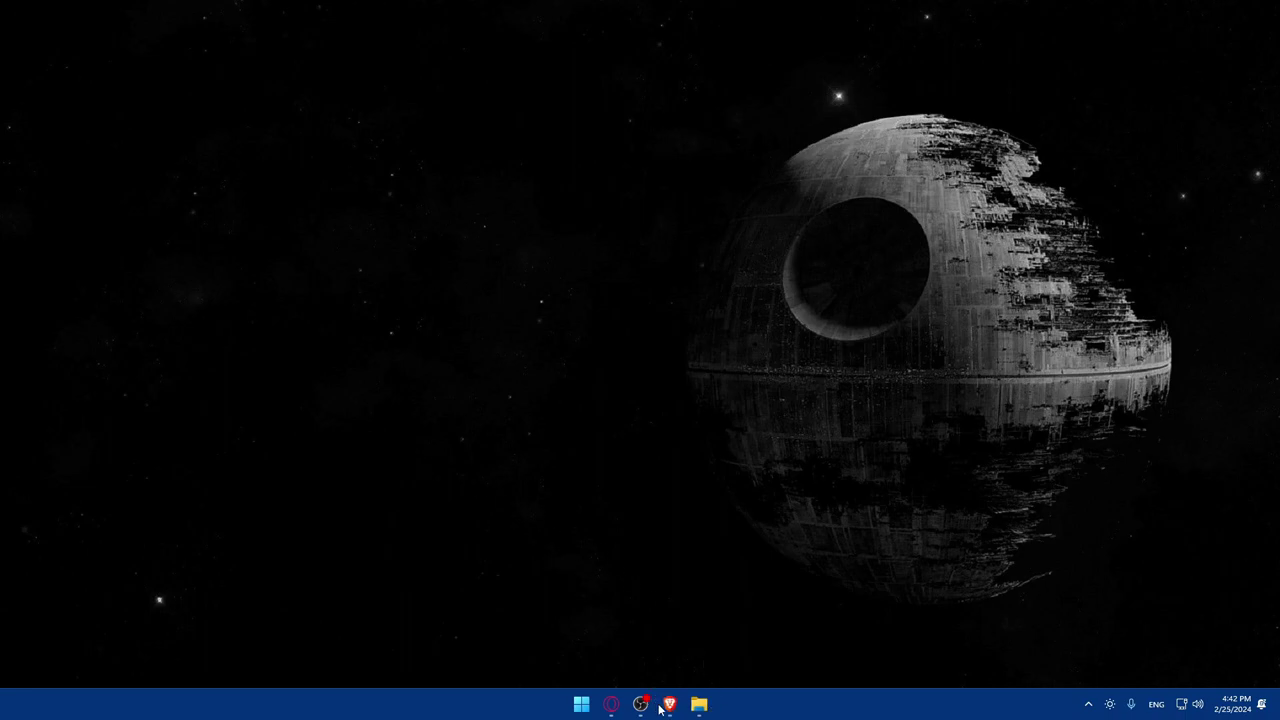
- In Brave, search Google for 'coeast capital bank'
{"action": "left_click_drag", "start_coordinate": [641, 705], "coordinate": [664, 707]}
{"action": "left_click", "coordinate": [664, 707]}
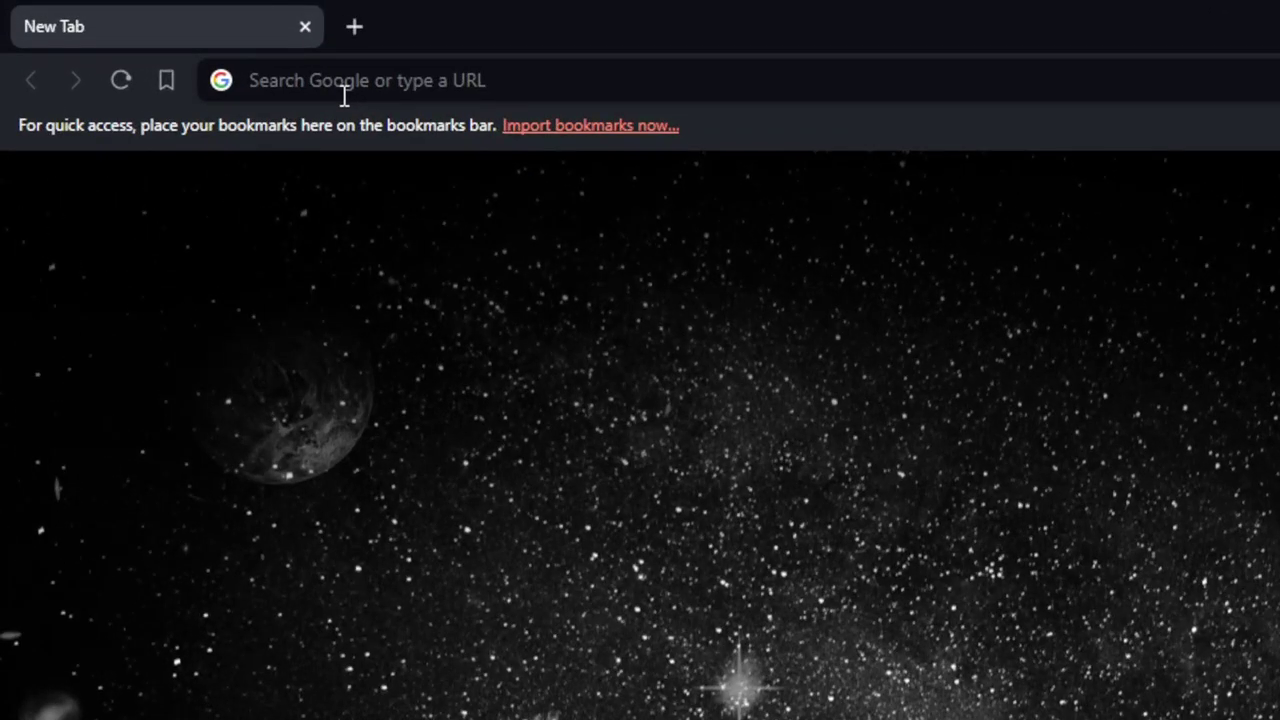
{"action": "left_click", "coordinate": [344, 95]}
{"action": "type", "text": "co"}
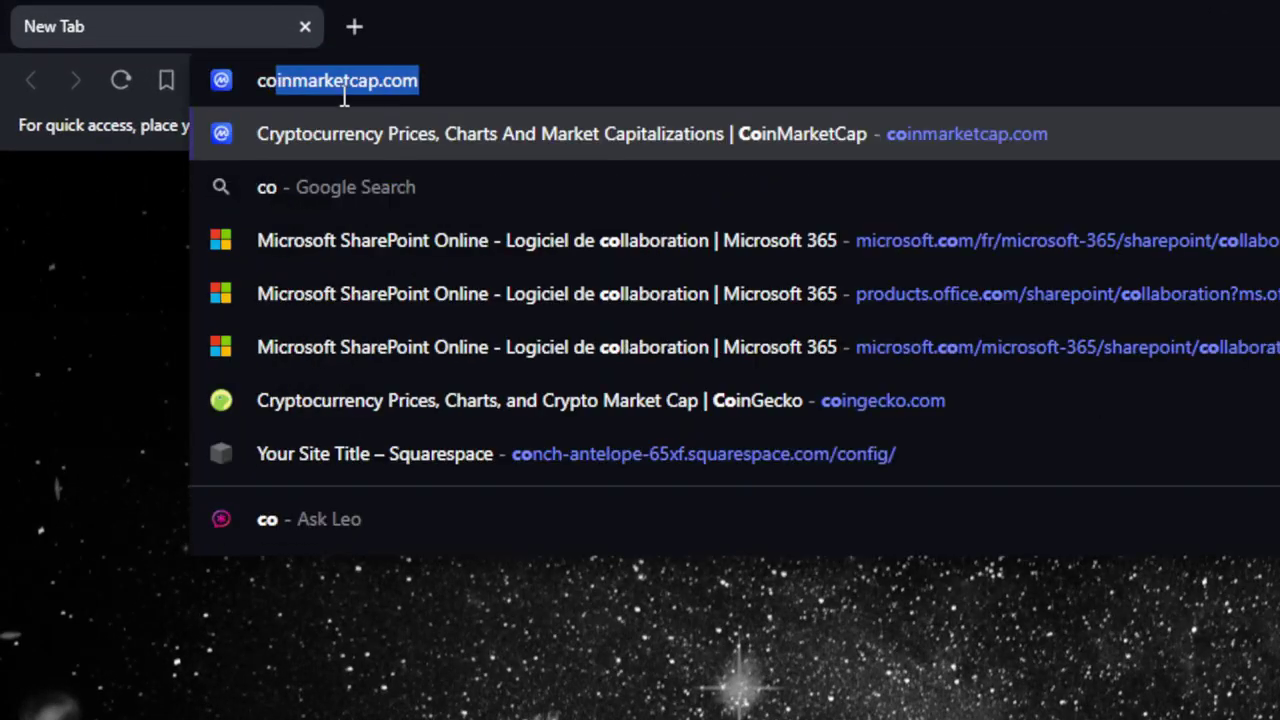
{"action": "type", "text": "east capital "}
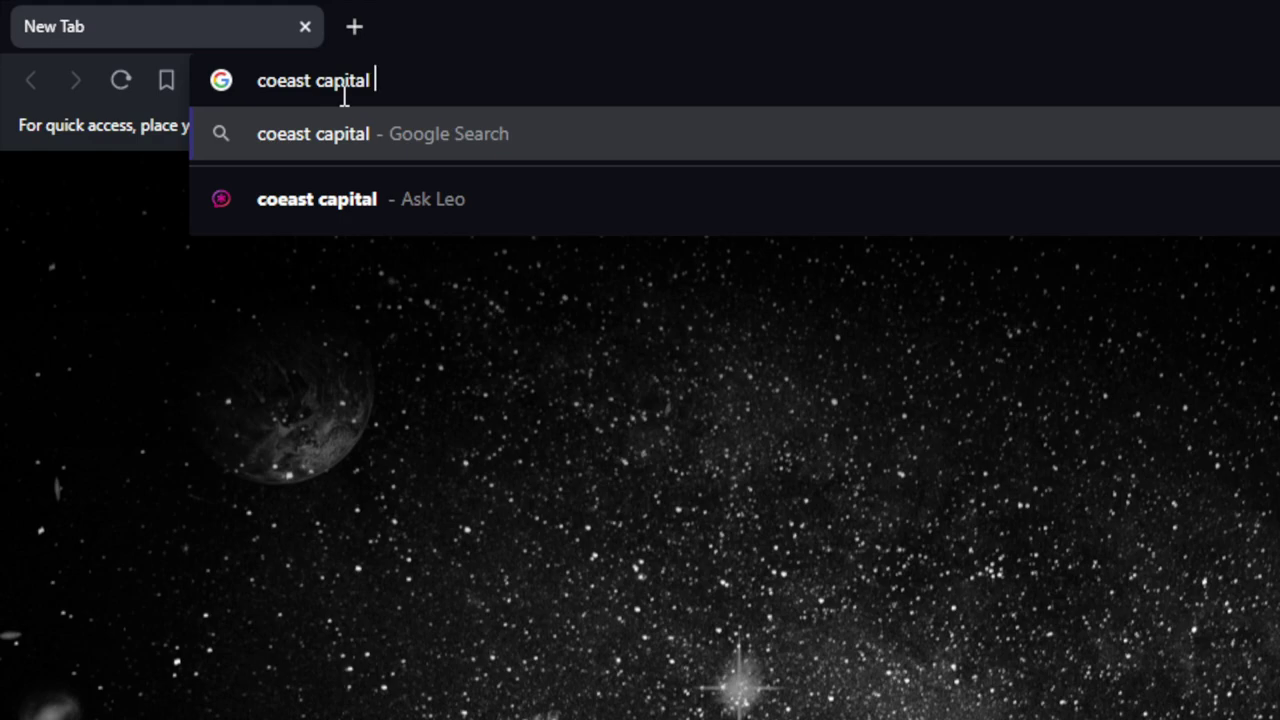
{"action": "type", "text": "bank"}
{"action": "key", "text": "Return"}
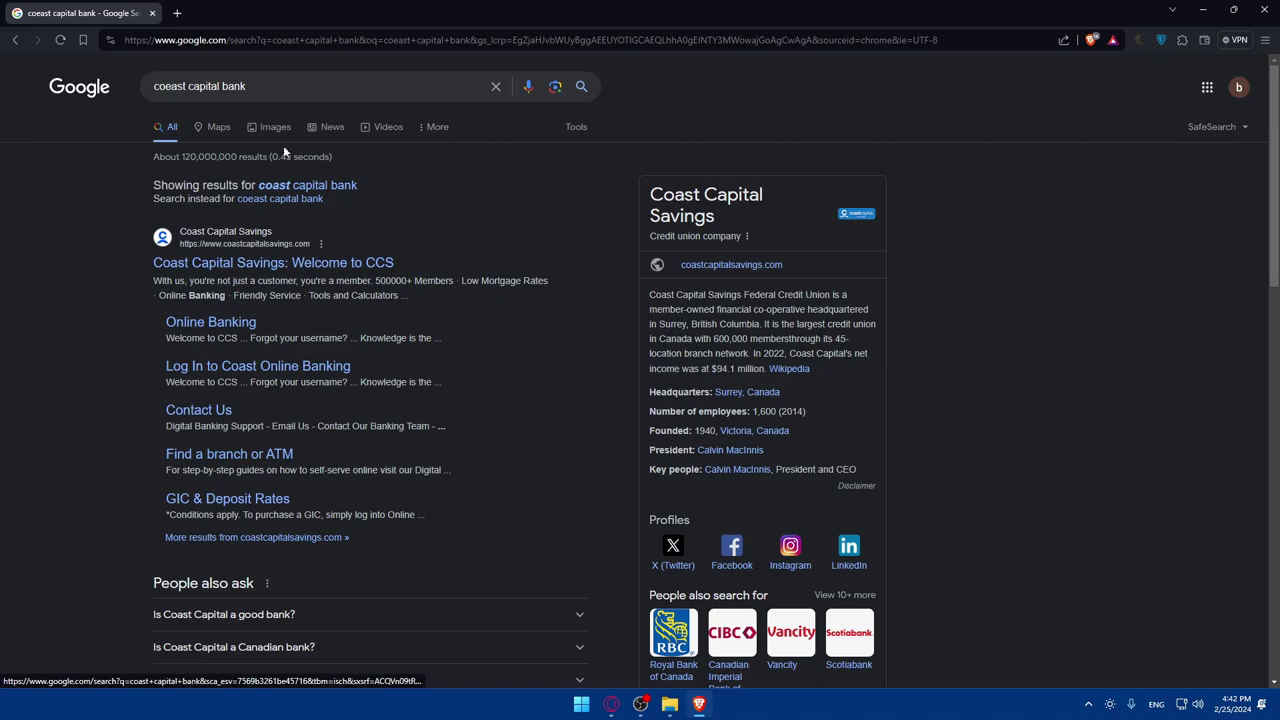
- Open coastcapitalsavings.com, dismiss the location request, and set main monitor brightness to 25
{"action": "left_click", "coordinate": [163, 133]}
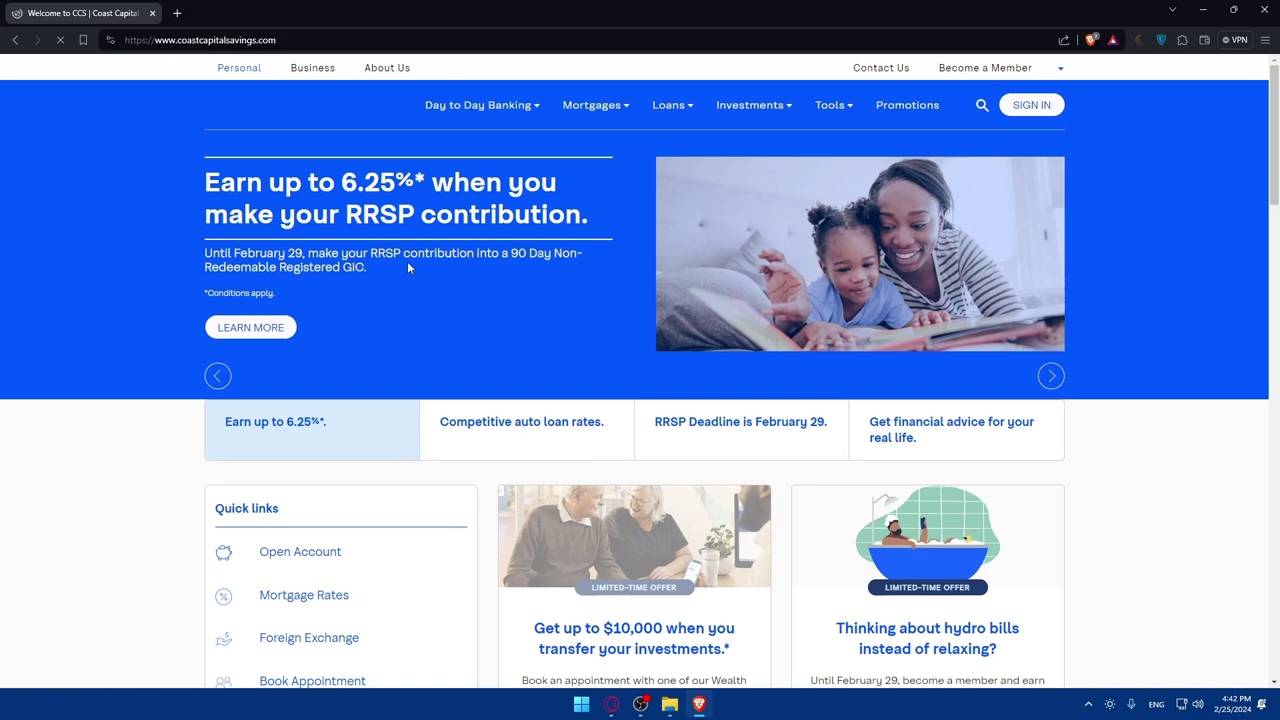
{"action": "key", "text": "Escape"}
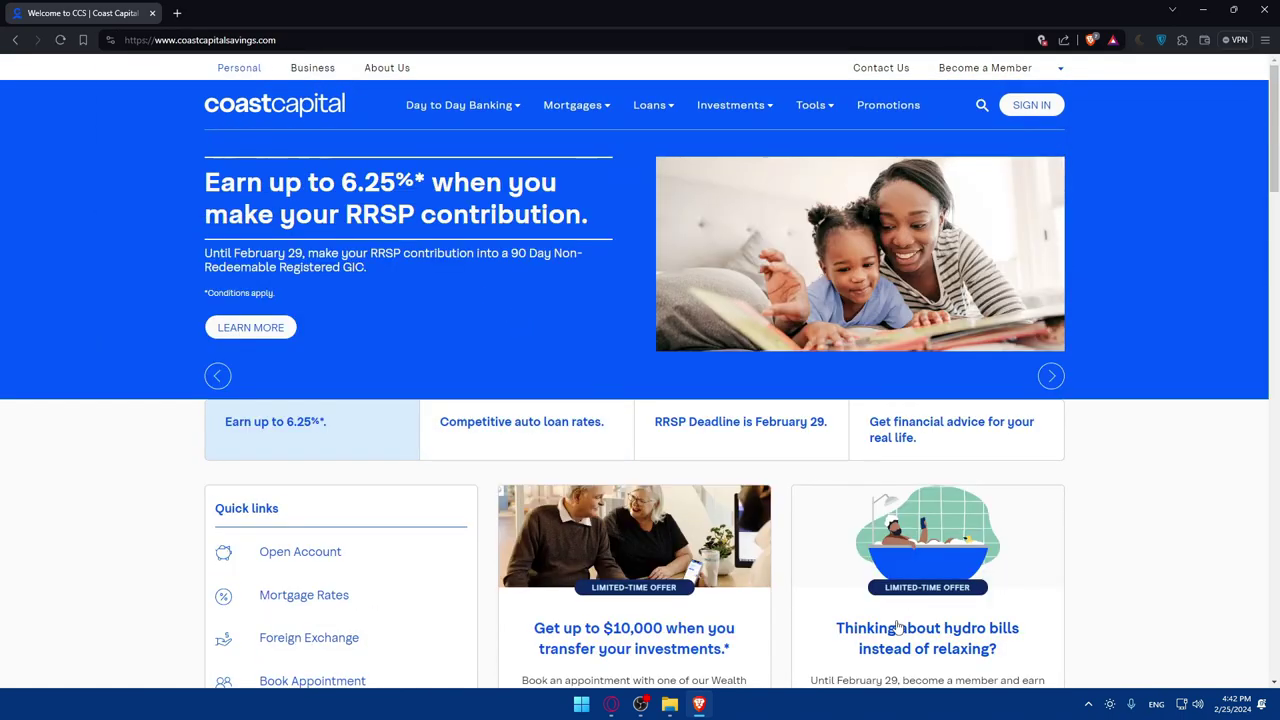
{"action": "left_click", "coordinate": [1109, 704]}
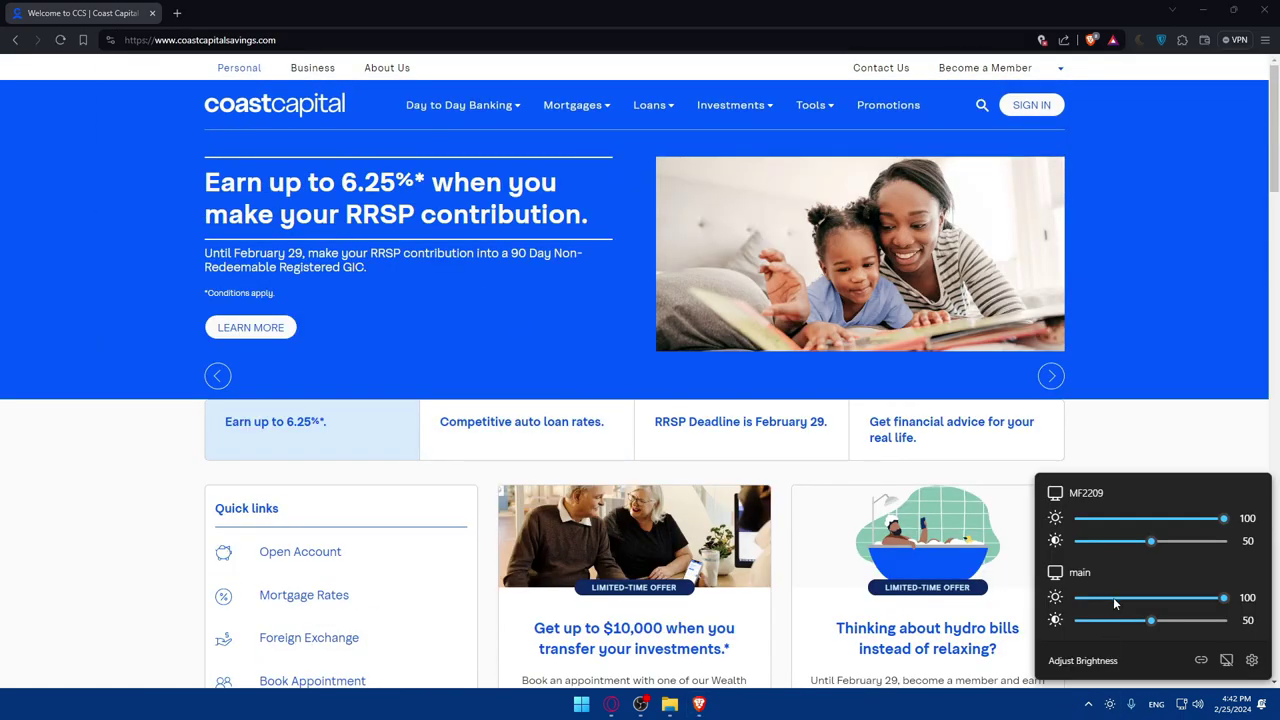
{"action": "left_click", "coordinate": [1115, 599]}
{"action": "left_click", "coordinate": [351, 427]}
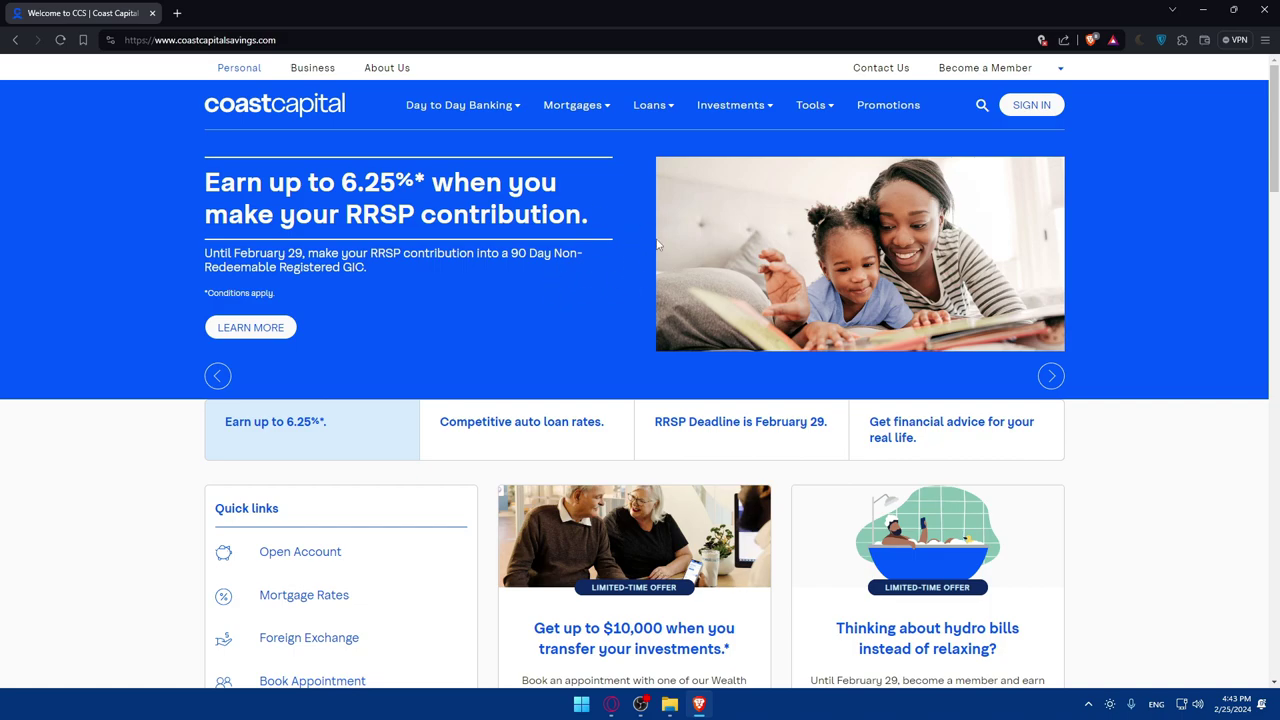
{"action": "scroll", "coordinate": [657, 243], "scroll_direction": "down", "scroll_amount": 12}
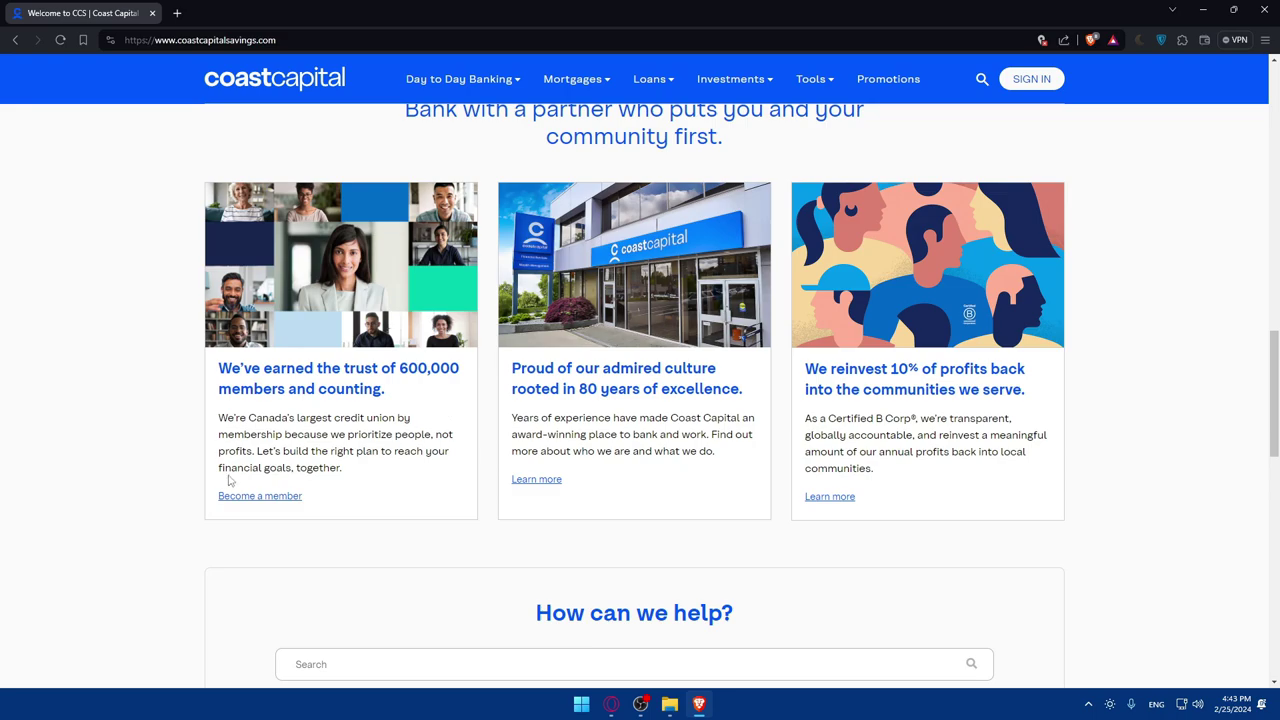
{"action": "scroll", "coordinate": [705, 339], "scroll_direction": "up", "scroll_amount": 5}
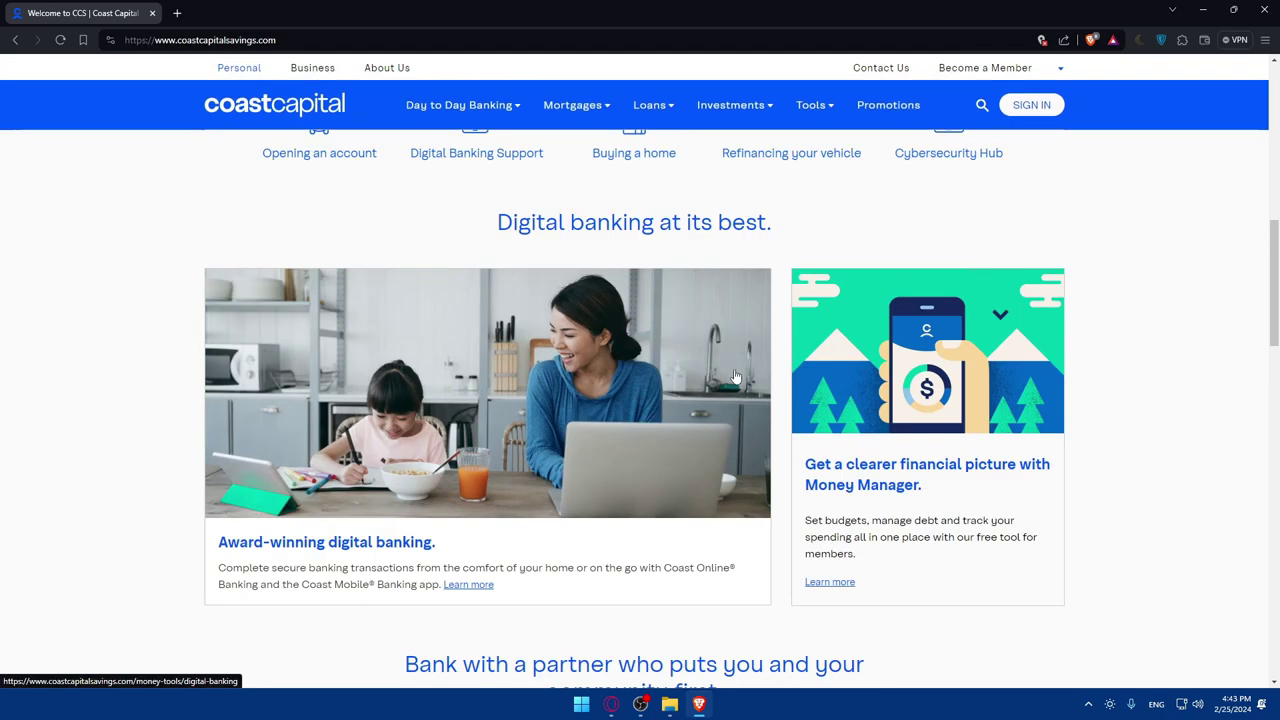
{"action": "scroll", "coordinate": [737, 375], "scroll_direction": "up", "scroll_amount": 5}
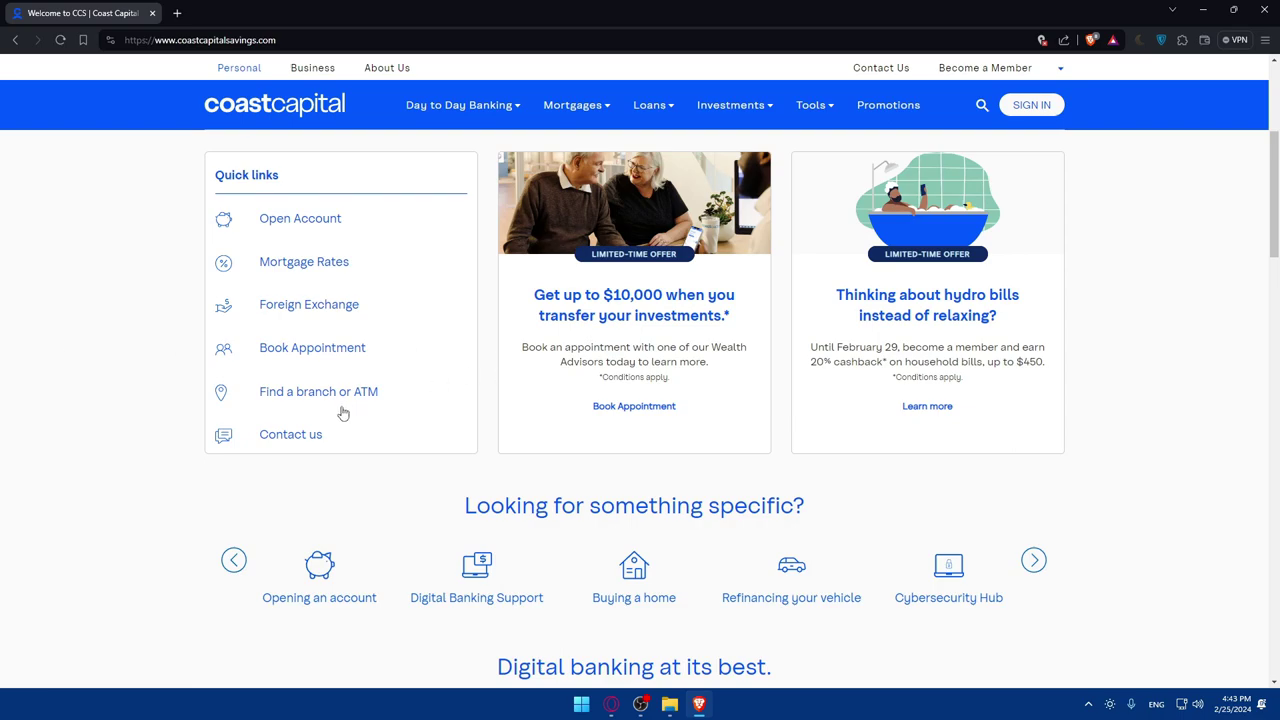
{"action": "scroll", "coordinate": [258, 400], "scroll_direction": "up", "scroll_amount": 1}
{"action": "scroll", "coordinate": [374, 380], "scroll_direction": "down", "scroll_amount": 4}
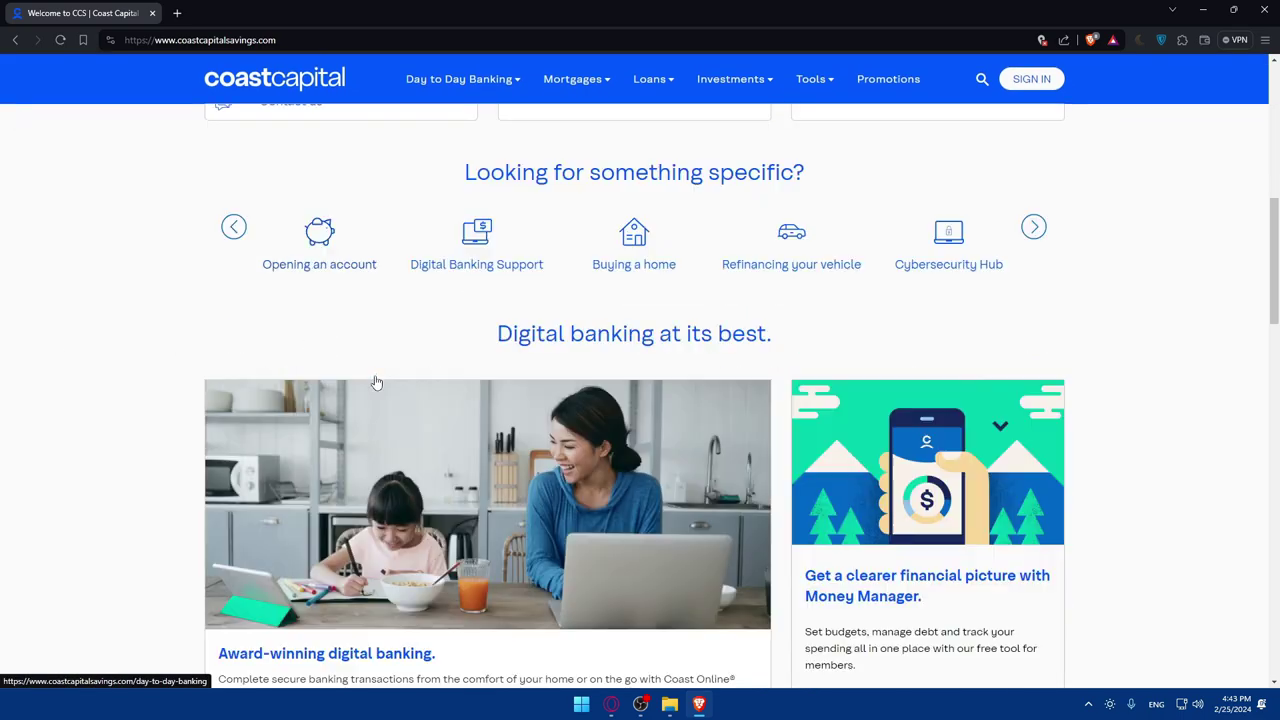
{"action": "scroll", "coordinate": [376, 383], "scroll_direction": "up", "scroll_amount": 1}
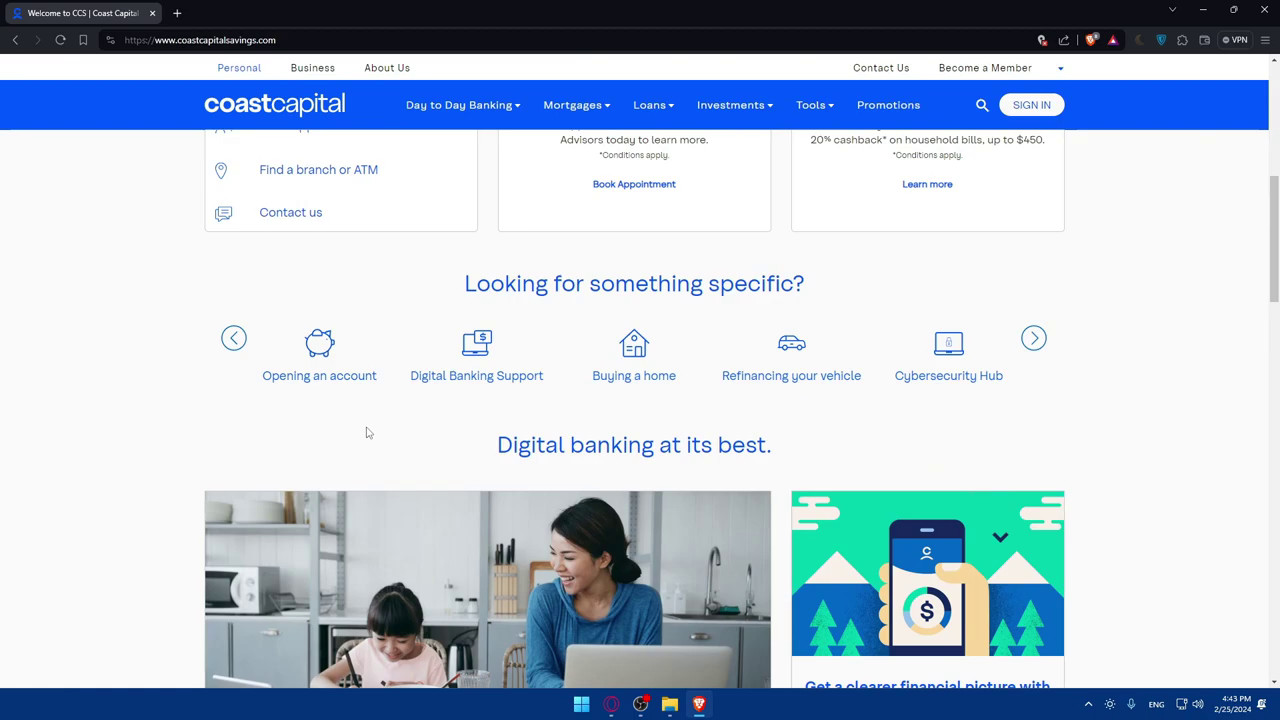
{"action": "scroll", "coordinate": [388, 397], "scroll_direction": "down", "scroll_amount": 5}
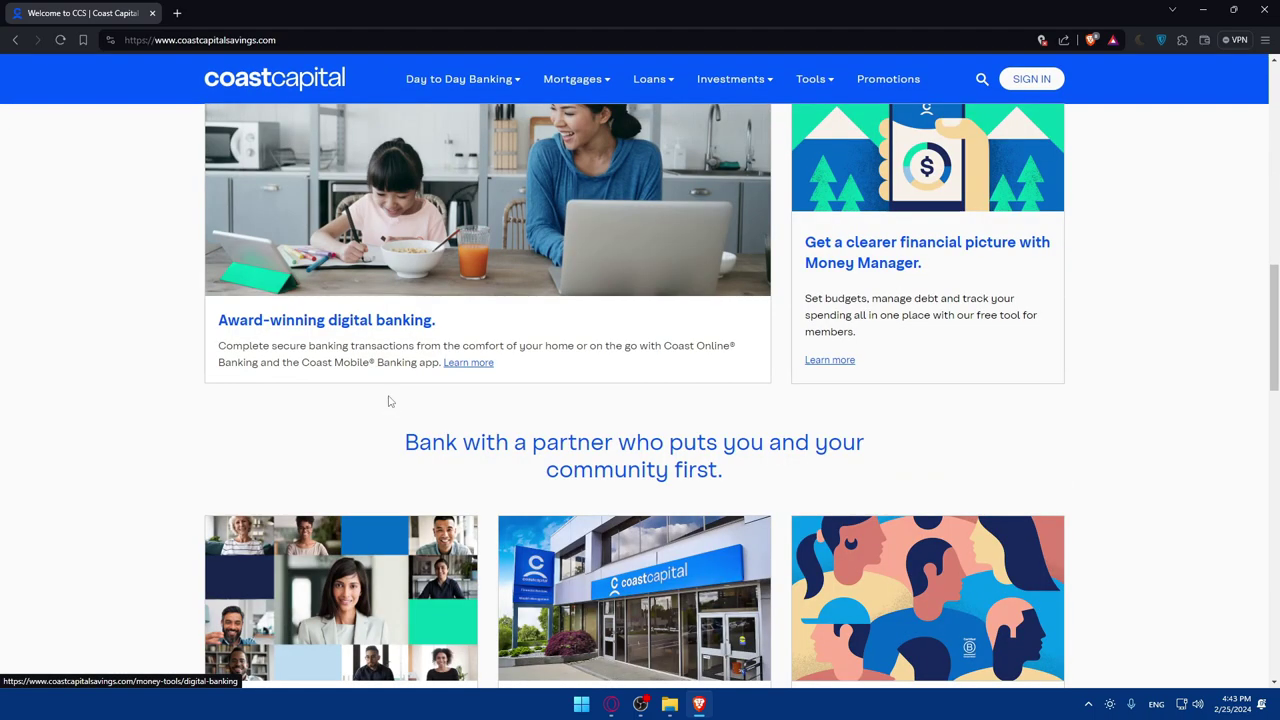
{"action": "scroll", "coordinate": [390, 401], "scroll_direction": "down", "scroll_amount": 6}
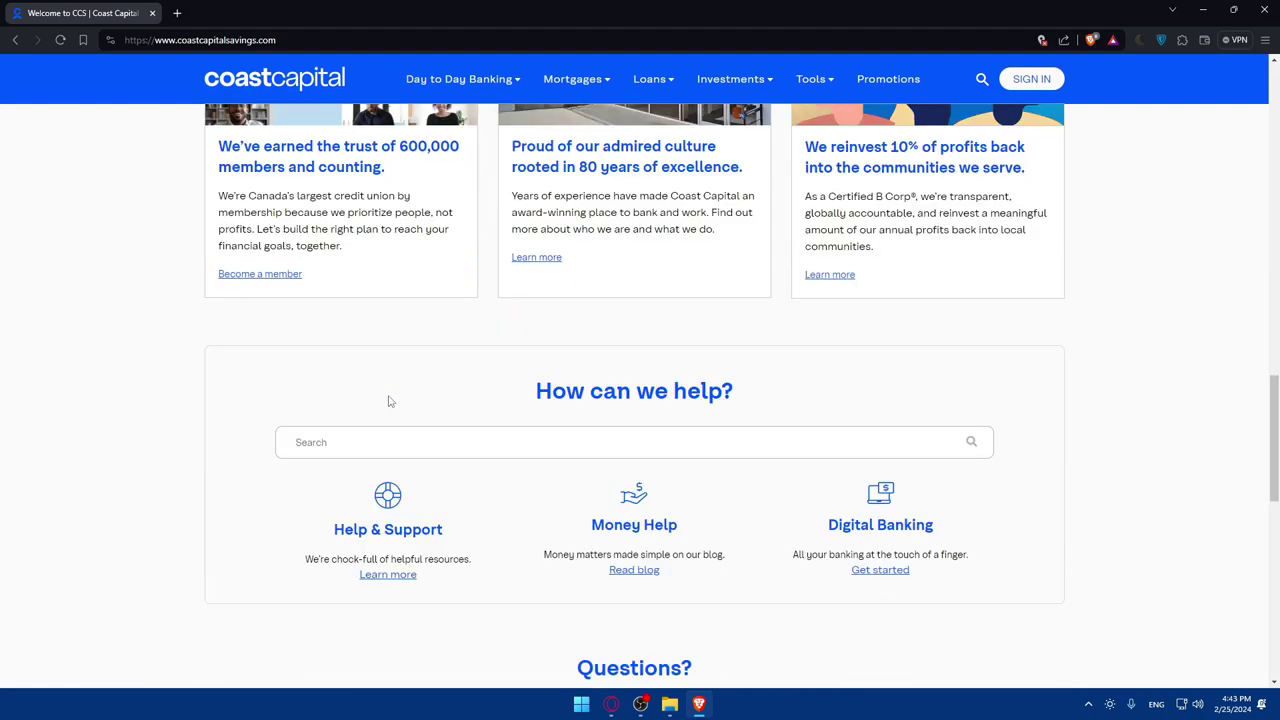
{"action": "scroll", "coordinate": [622, 335], "scroll_direction": "down", "scroll_amount": 5}
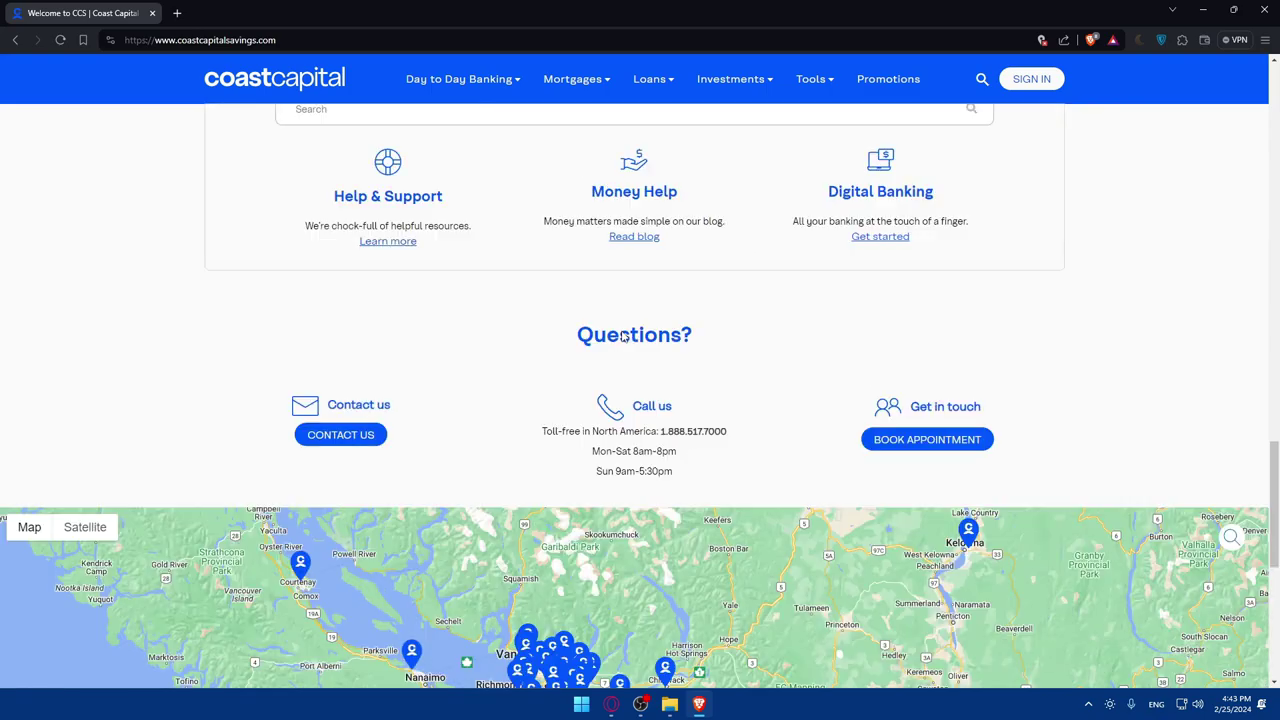
{"action": "scroll", "coordinate": [622, 333], "scroll_direction": "up", "scroll_amount": 1}
{"action": "scroll", "coordinate": [622, 331], "scroll_direction": "down", "scroll_amount": 3}
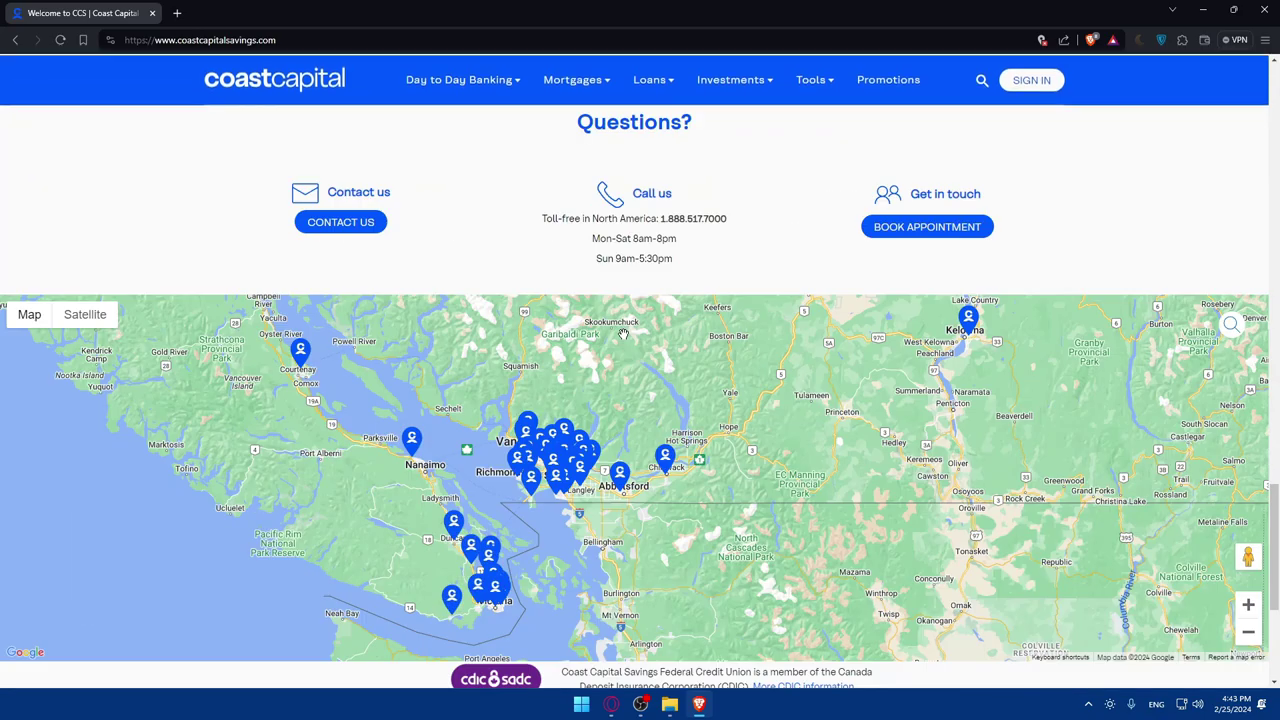
{"action": "scroll", "coordinate": [620, 400], "scroll_direction": "up", "scroll_amount": 9}
{"action": "scroll", "coordinate": [620, 410], "scroll_direction": "up", "scroll_amount": 8}
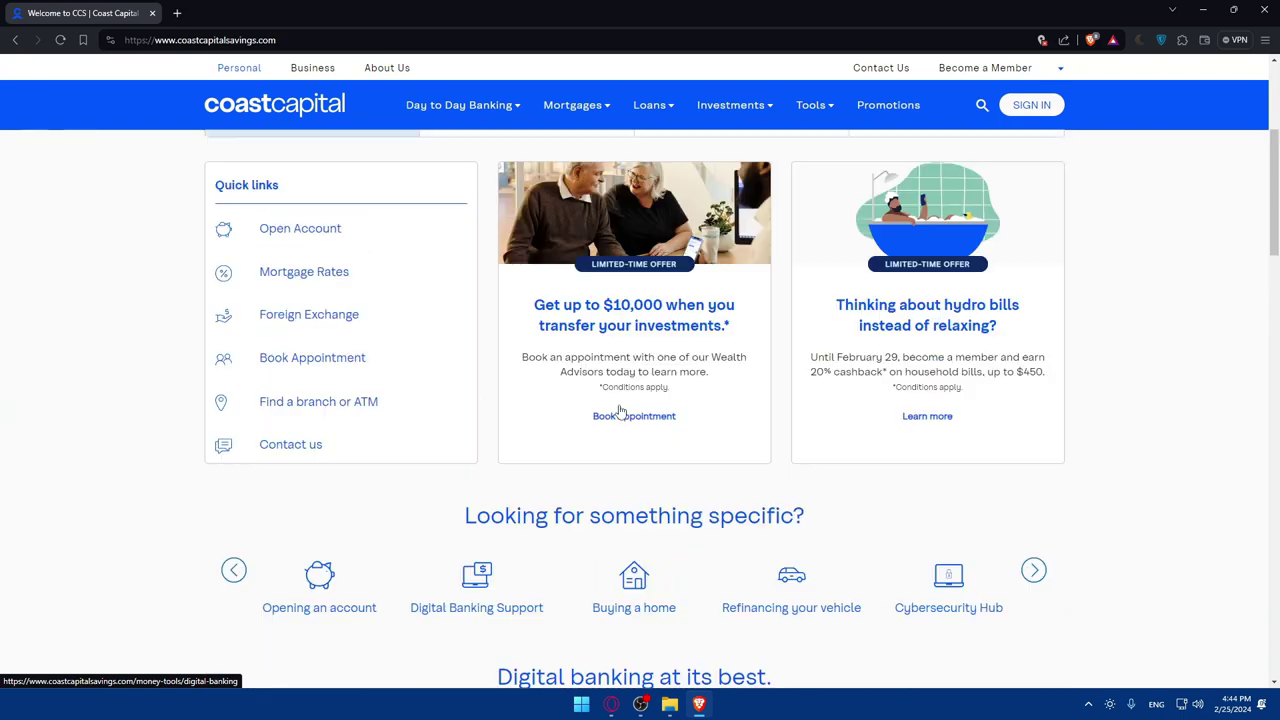
{"action": "scroll", "coordinate": [630, 410], "scroll_direction": "up", "scroll_amount": 3}
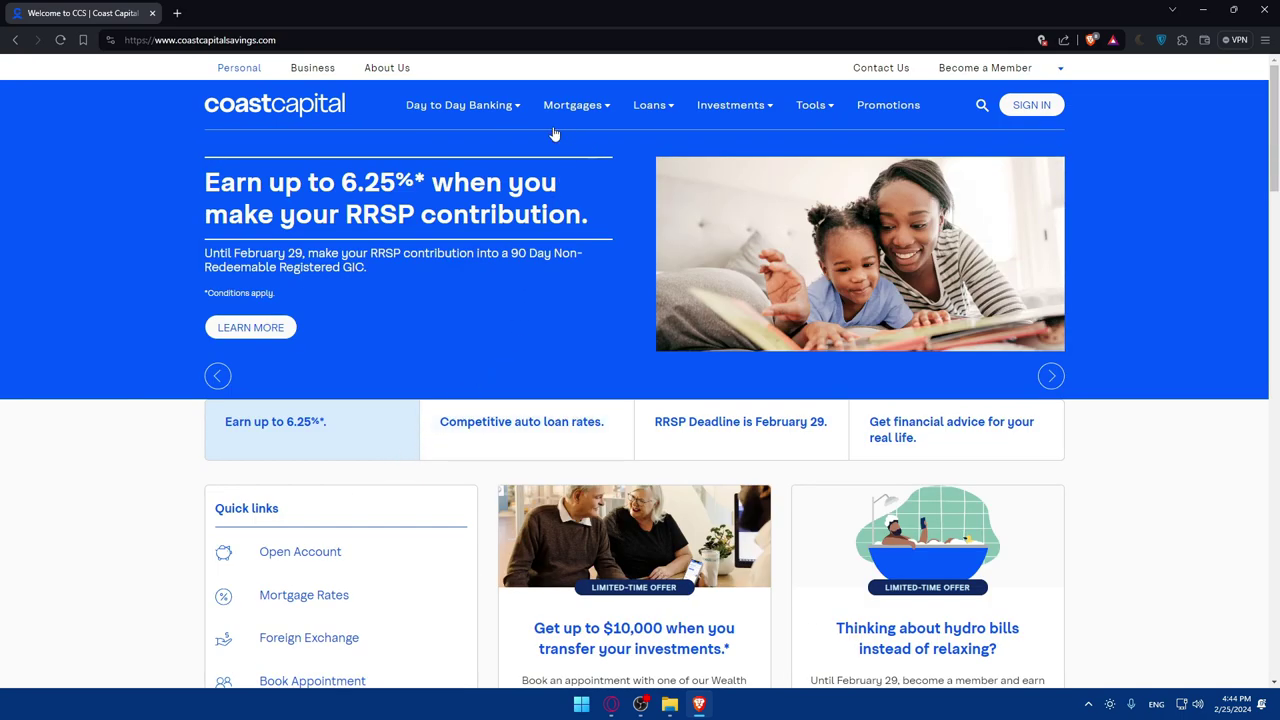
- Open Chequing Accounts under Day to Day Banking and highlight the Why choose Coast Capital heading
{"action": "mouse_move", "coordinate": [474, 111]}
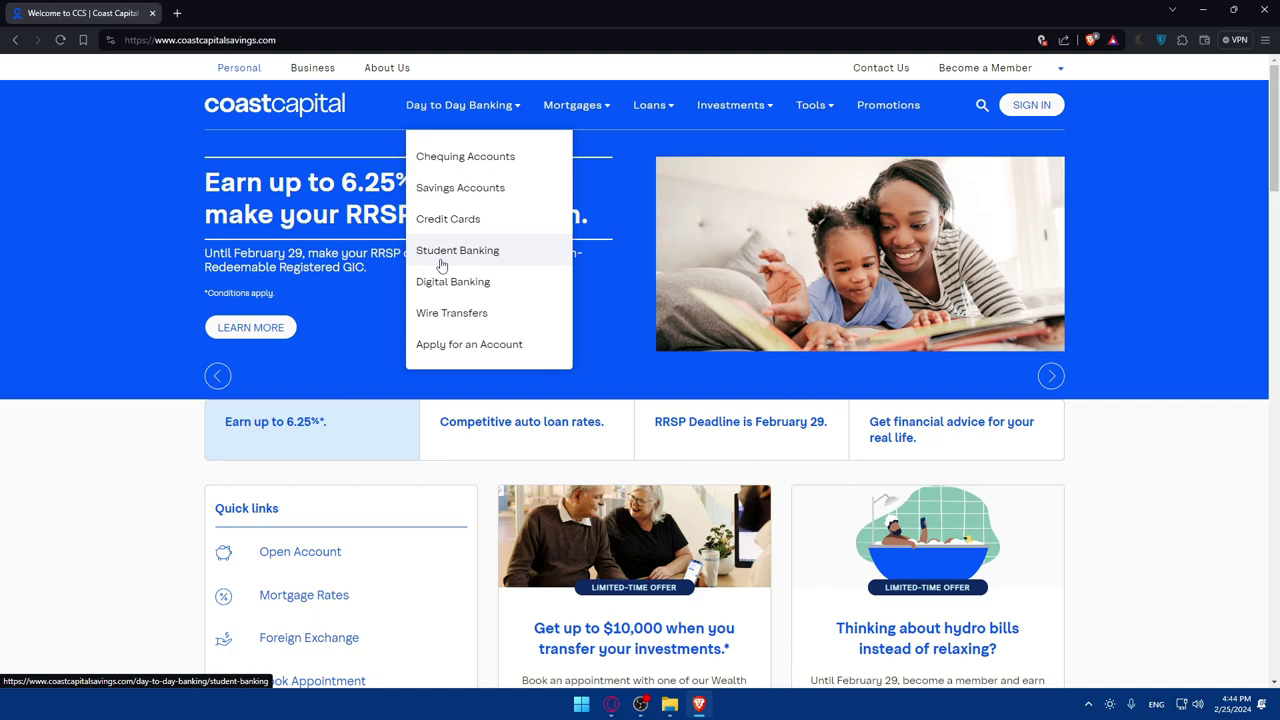
{"action": "left_click", "coordinate": [461, 160]}
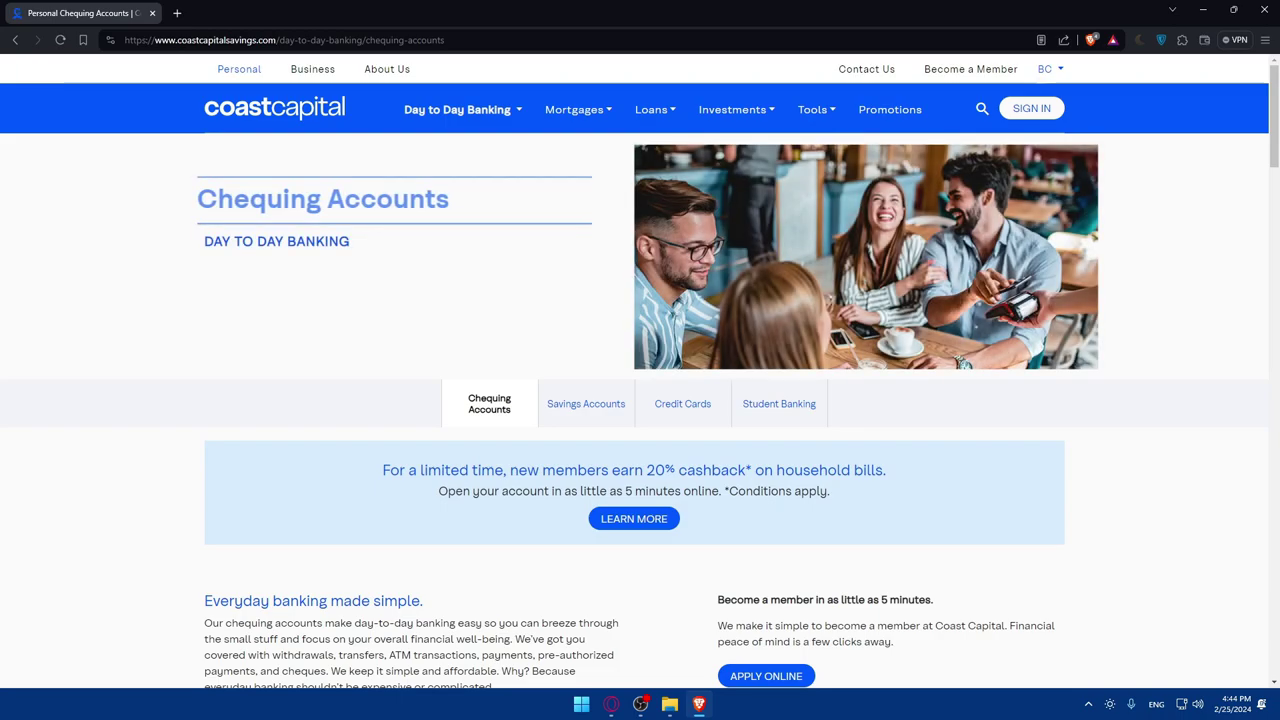
{"action": "scroll", "coordinate": [386, 375], "scroll_direction": "down", "scroll_amount": 5}
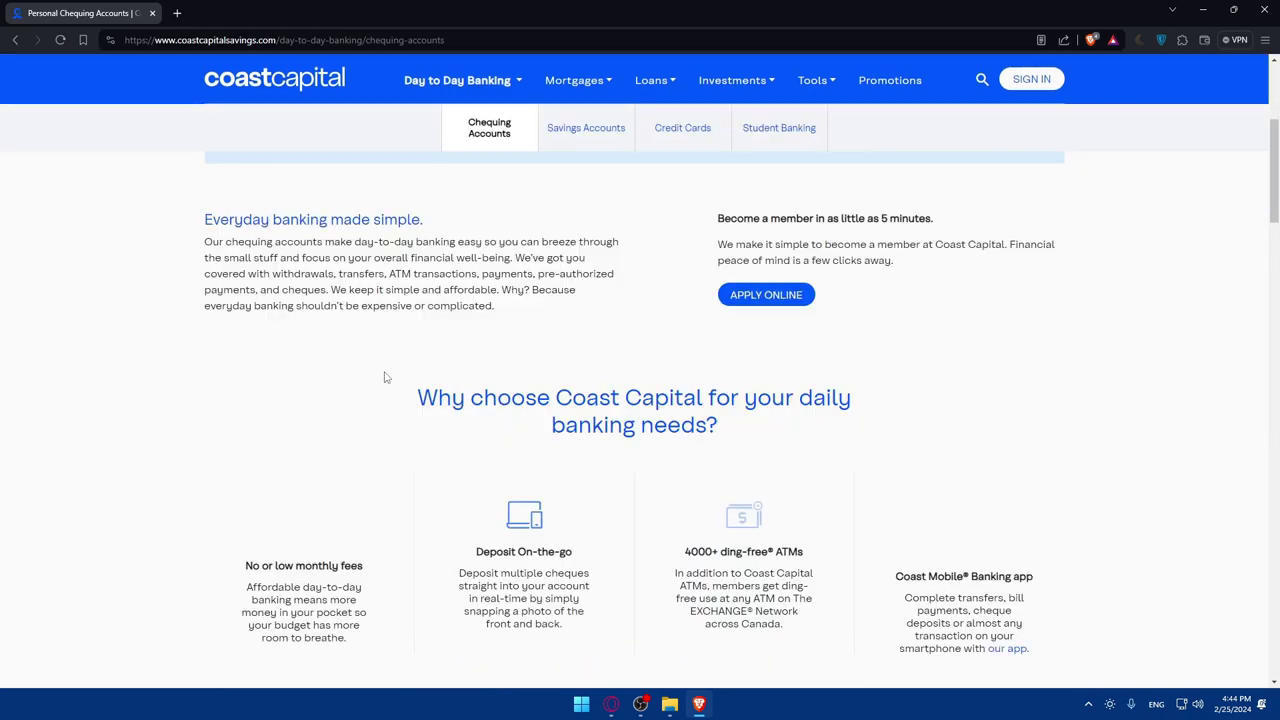
{"action": "scroll", "coordinate": [386, 377], "scroll_direction": "up", "scroll_amount": 2}
{"action": "left_click_drag", "start_coordinate": [404, 453], "coordinate": [914, 490]}
{"action": "left_click", "coordinate": [860, 488]}
- Highlight the No or low monthly fees, 4000+ ding-free ATMs and Coast Mobile Banking headings
{"action": "scroll", "coordinate": [760, 483], "scroll_direction": "down", "scroll_amount": 2}
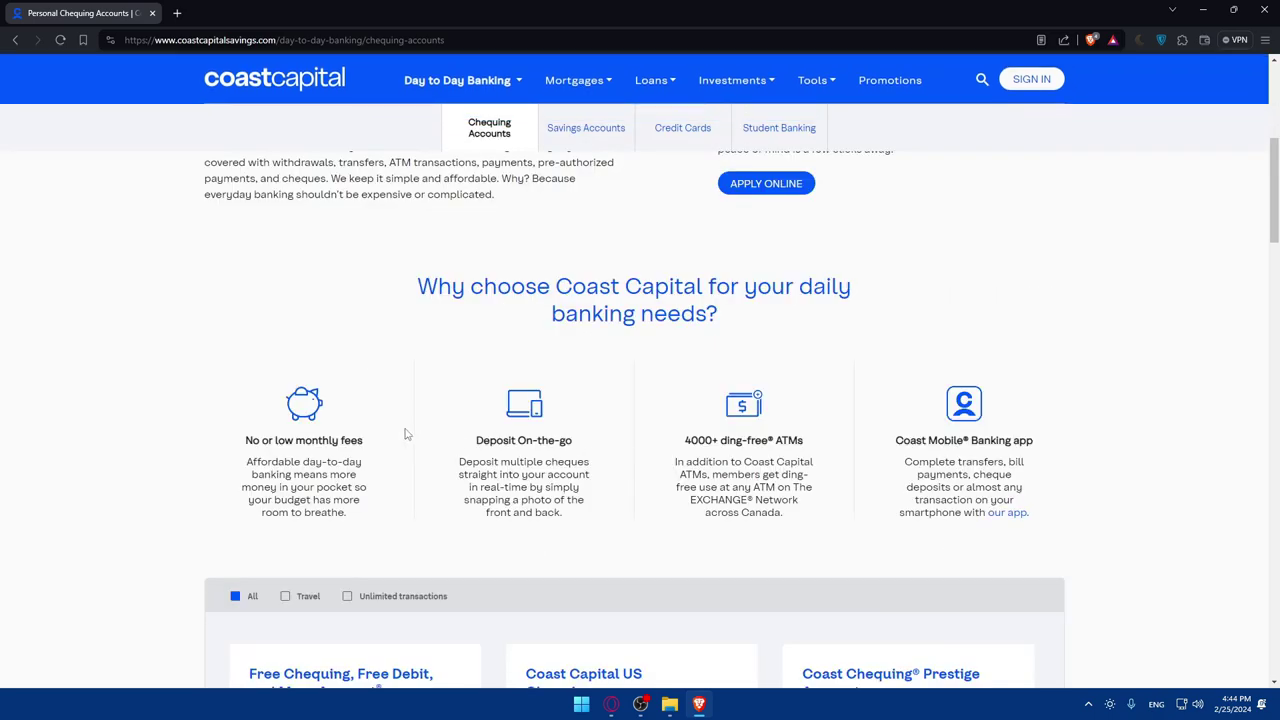
{"action": "left_click_drag", "start_coordinate": [238, 436], "coordinate": [590, 461]}
{"action": "left_click", "coordinate": [404, 445]}
{"action": "left_click", "coordinate": [608, 443]}
{"action": "left_click_drag", "start_coordinate": [667, 445], "coordinate": [817, 451]}
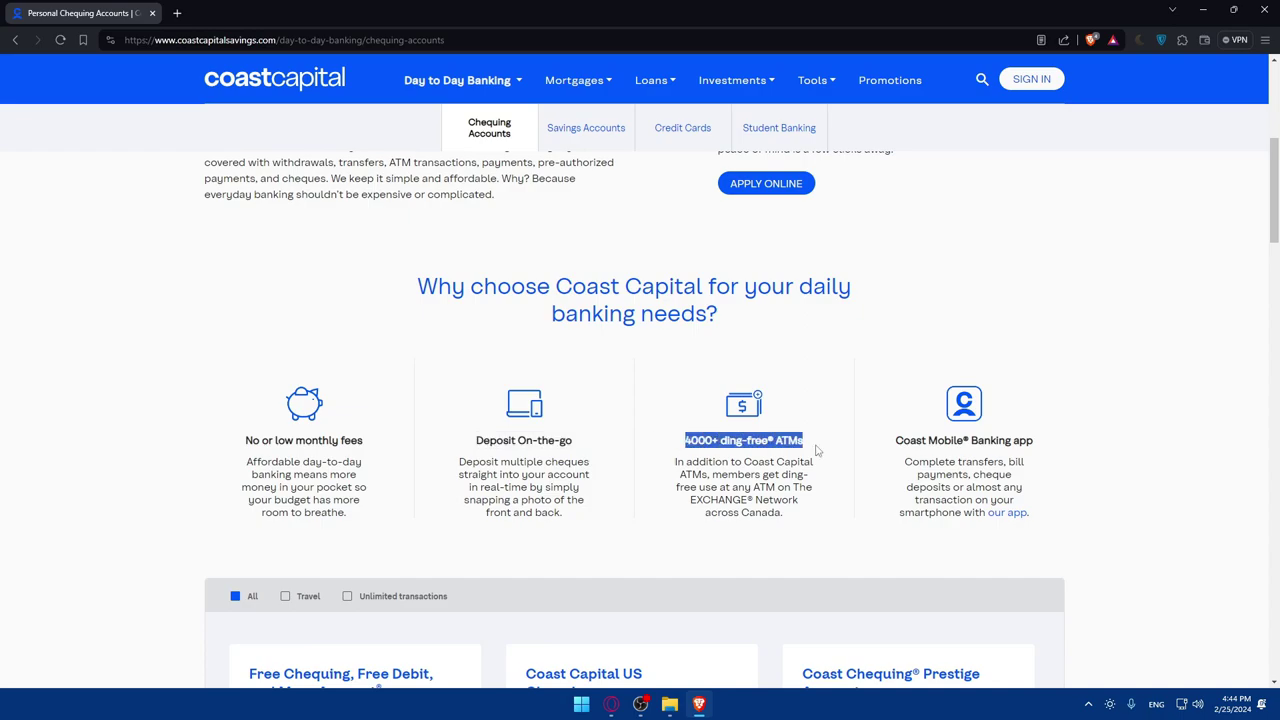
{"action": "left_click", "coordinate": [817, 451]}
{"action": "left_click_drag", "start_coordinate": [889, 447], "coordinate": [1062, 446]}
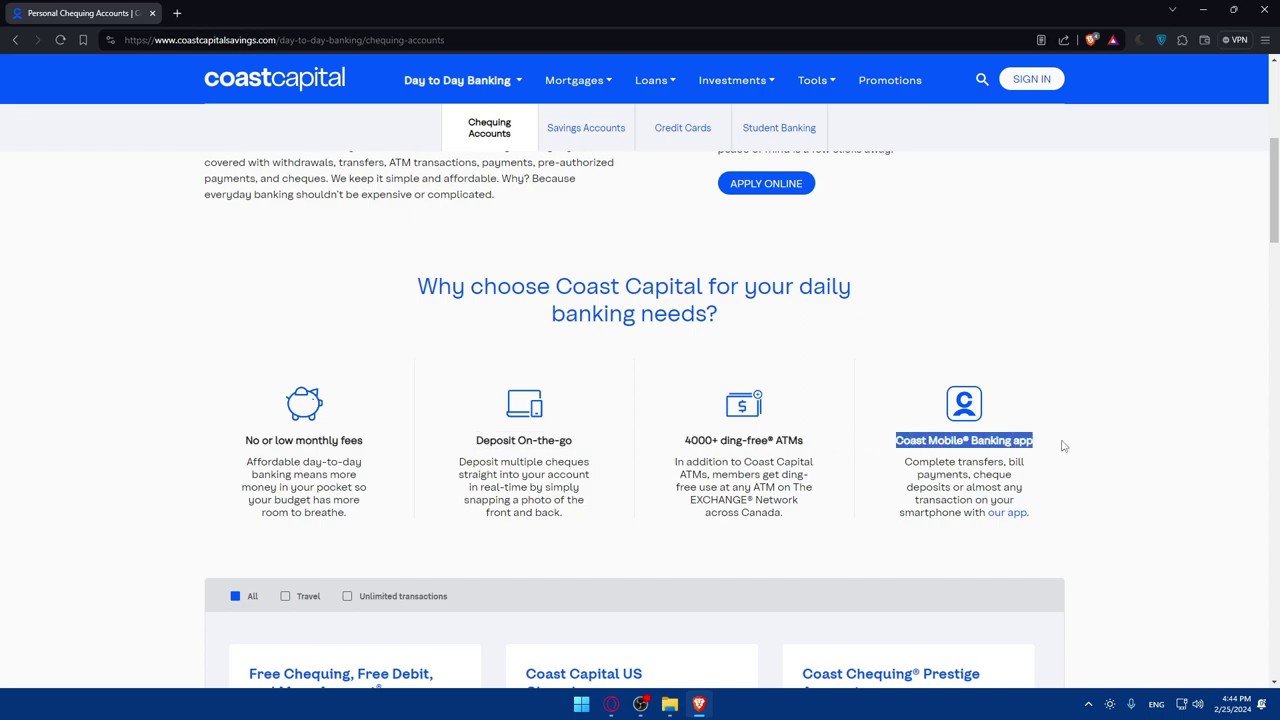
{"action": "scroll", "coordinate": [853, 442], "scroll_direction": "up", "scroll_amount": 4}
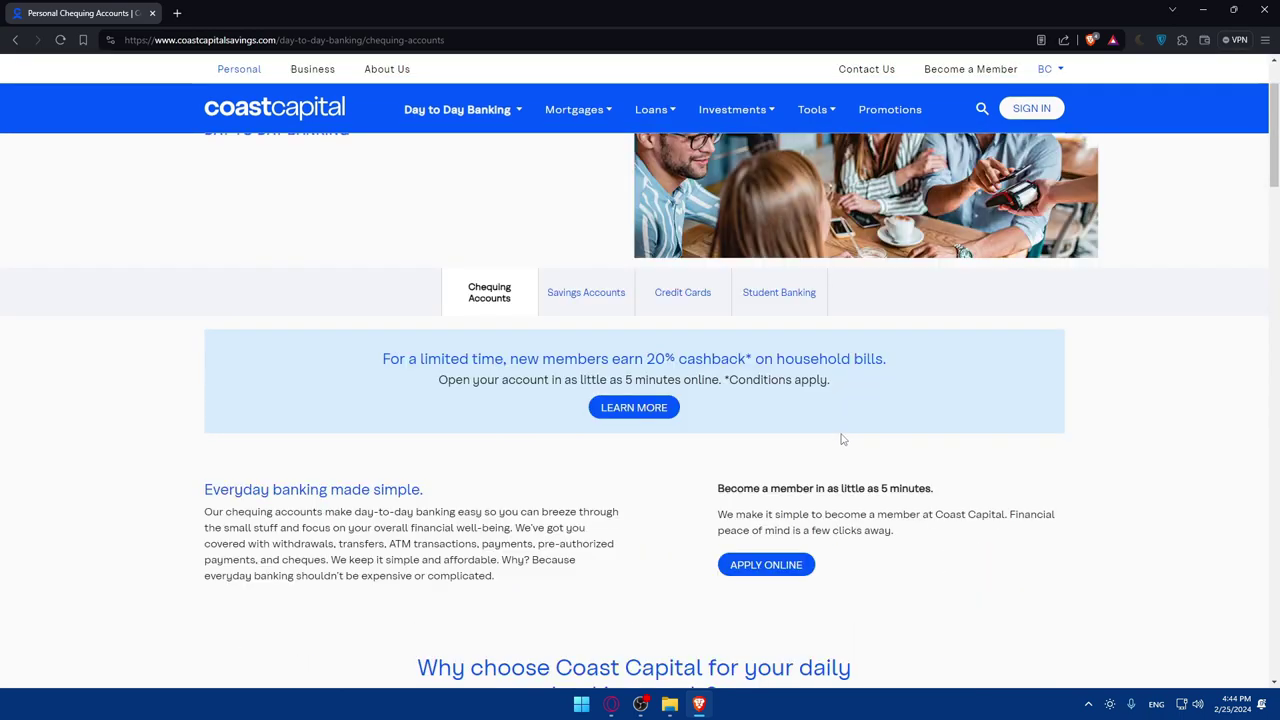
{"action": "left_click", "coordinate": [583, 296]}
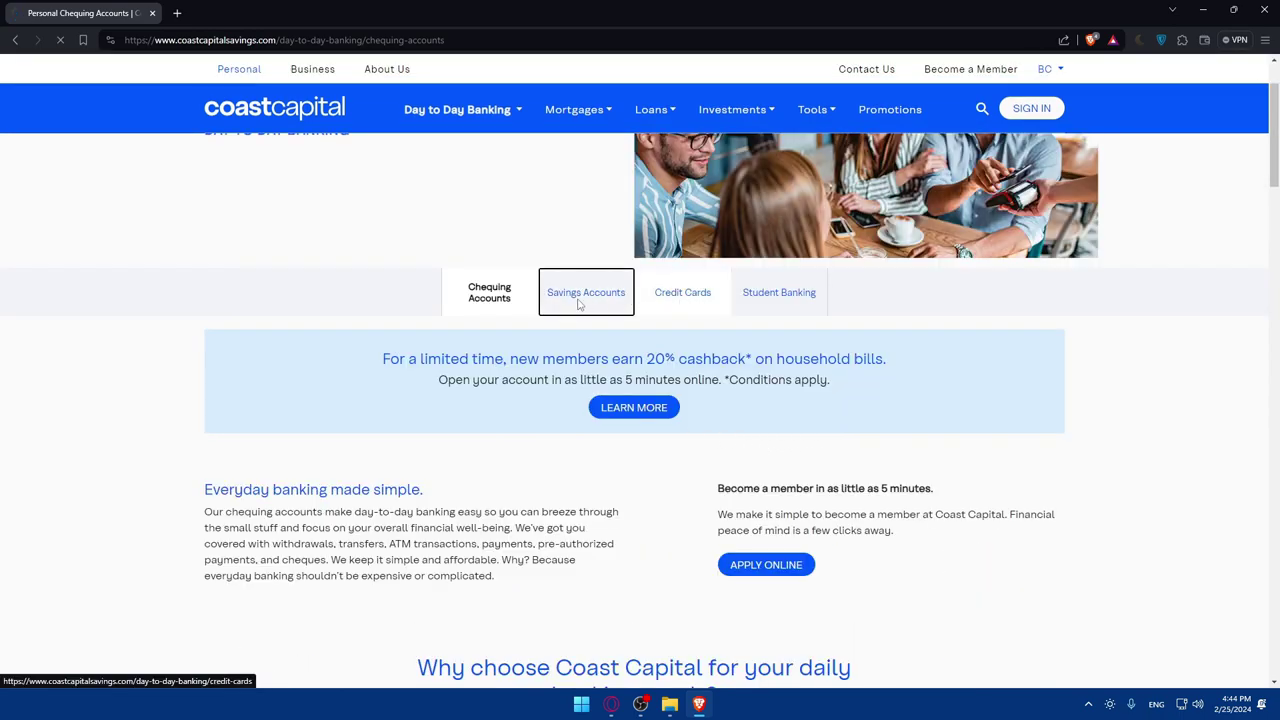
{"action": "left_click", "coordinate": [489, 403]}
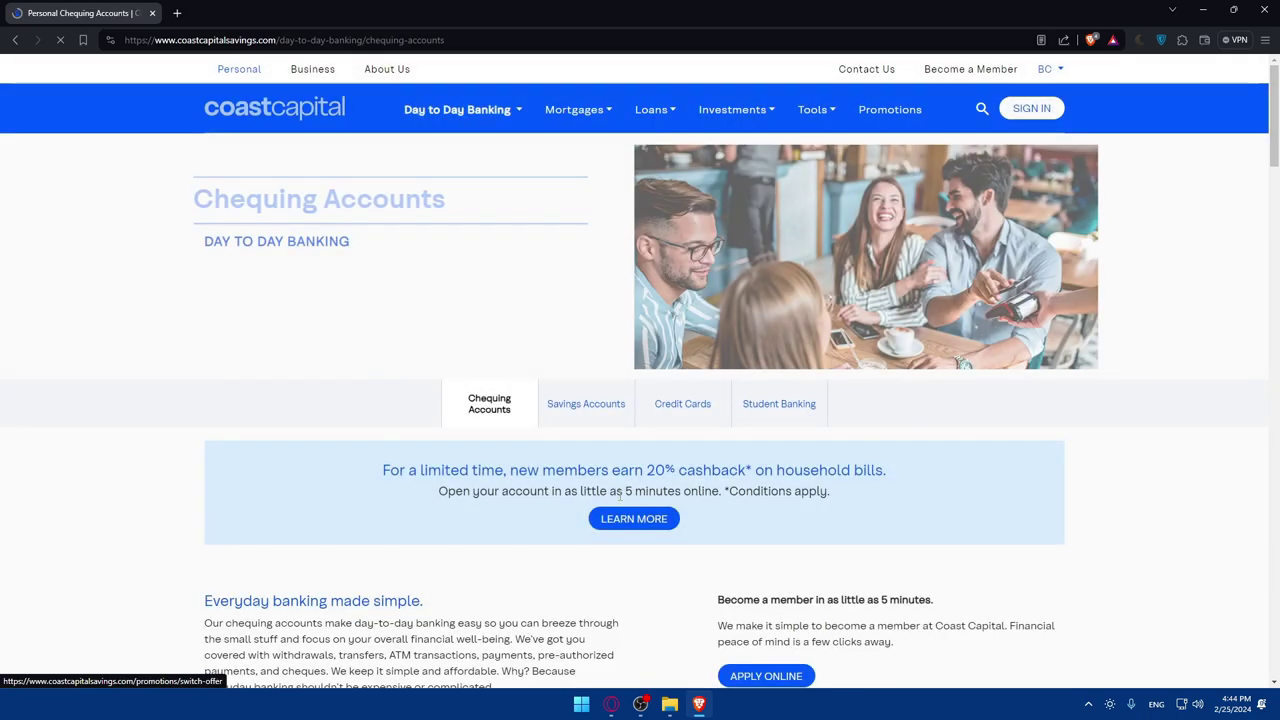
{"action": "scroll", "coordinate": [592, 495], "scroll_direction": "down", "scroll_amount": 1}
{"action": "scroll", "coordinate": [592, 495], "scroll_direction": "down", "scroll_amount": 1}
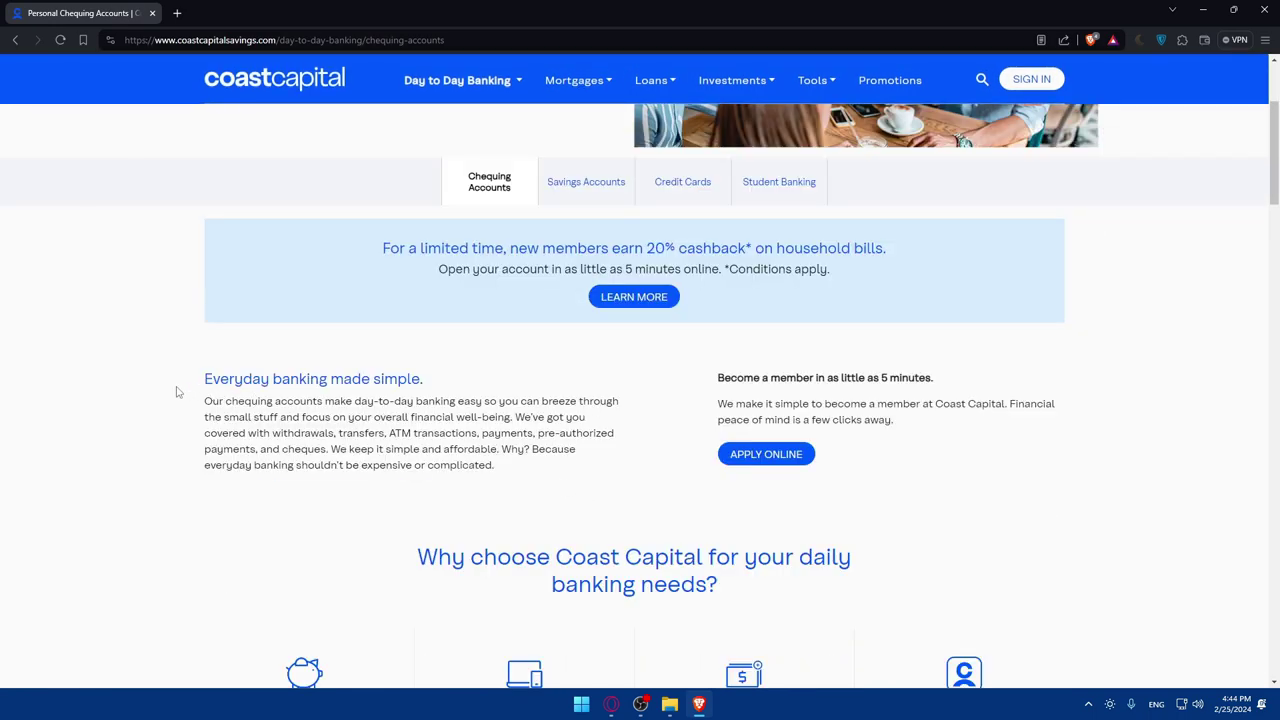
{"action": "left_click_drag", "start_coordinate": [176, 392], "coordinate": [443, 372]}
{"action": "left_click", "coordinate": [443, 372]}
{"action": "left_click_drag", "start_coordinate": [195, 414], "coordinate": [278, 402]}
{"action": "left_click", "coordinate": [318, 393]}
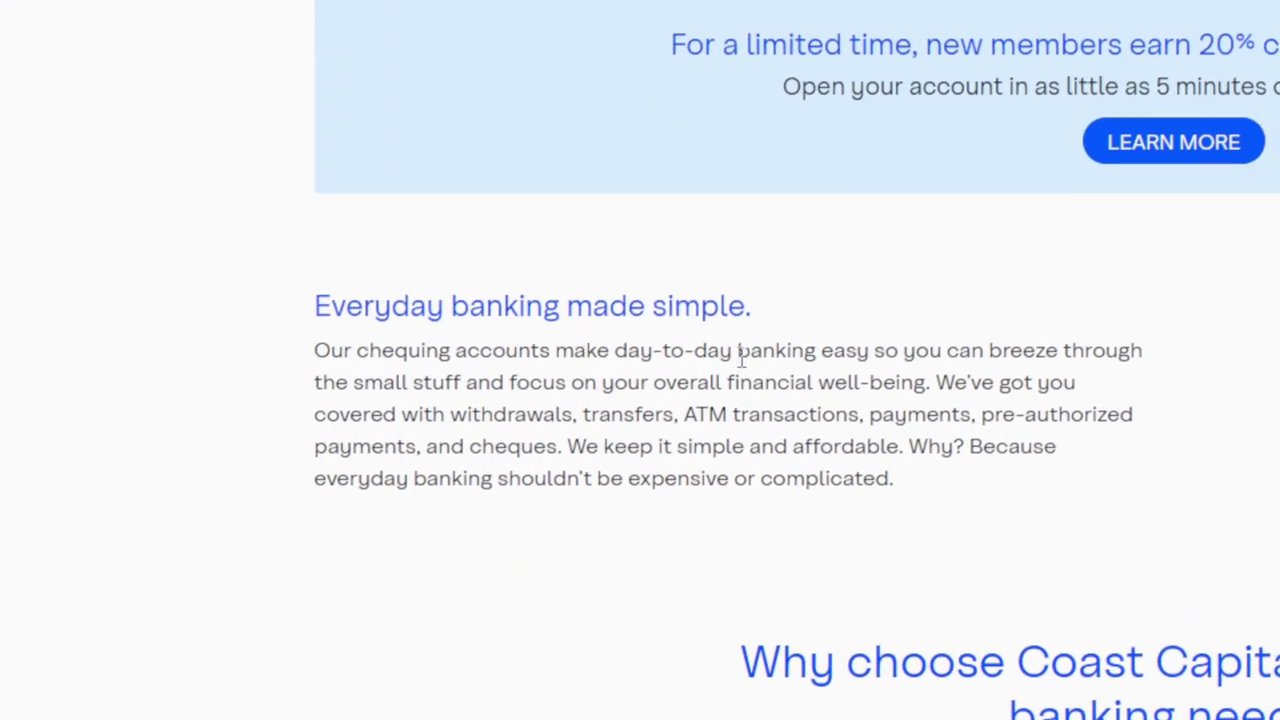
{"action": "left_click_drag", "start_coordinate": [415, 401], "coordinate": [518, 402]}
{"action": "left_click", "coordinate": [530, 401]}
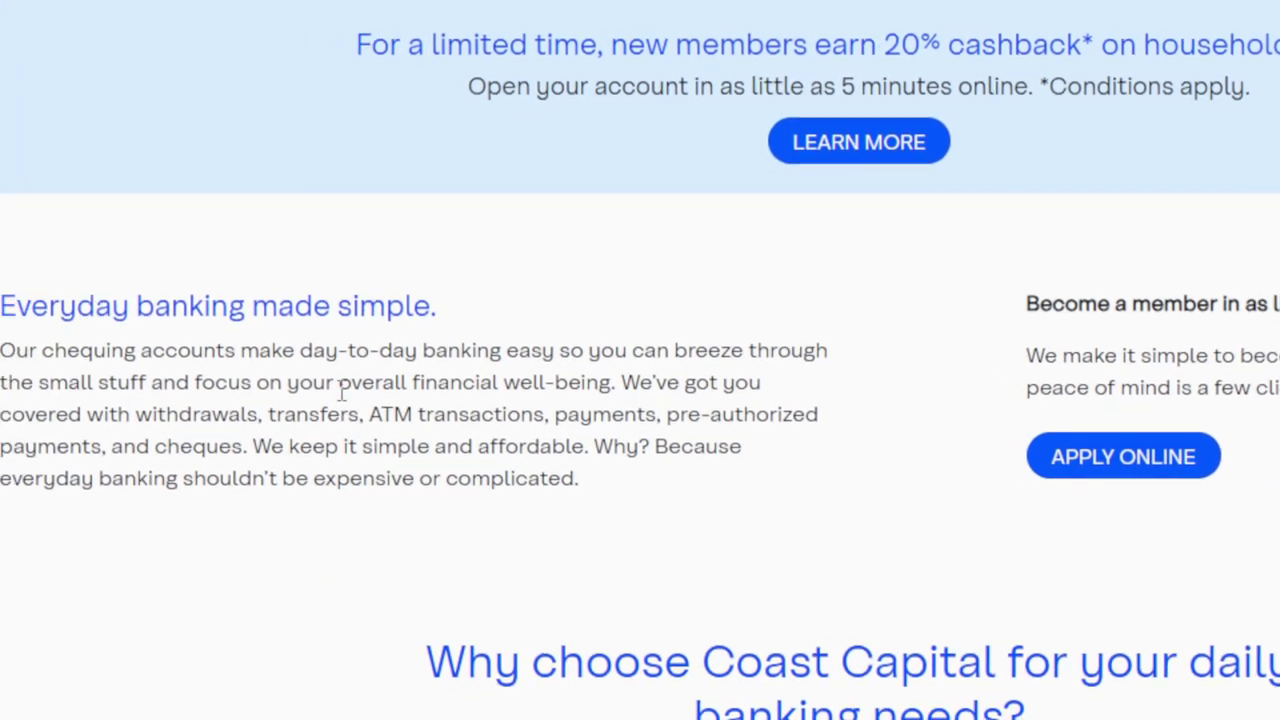
{"action": "left_click_drag", "start_coordinate": [25, 397], "coordinate": [228, 402]}
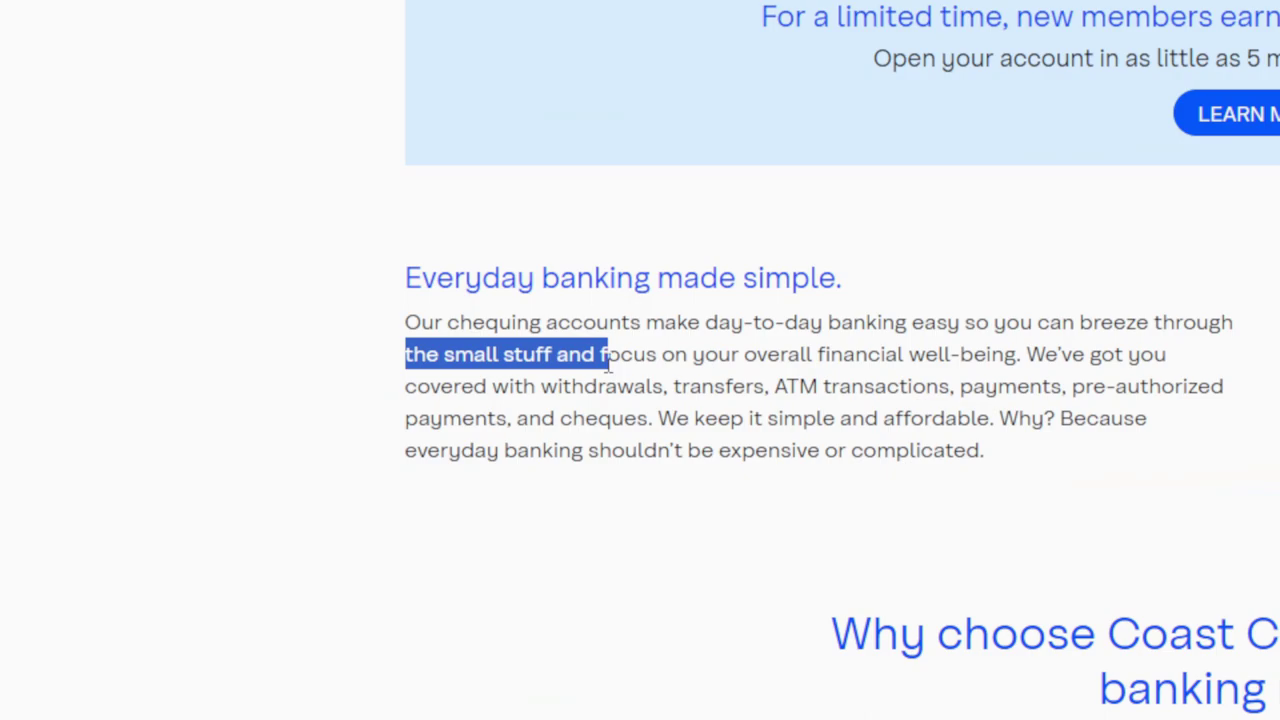
{"action": "left_click", "coordinate": [643, 365]}
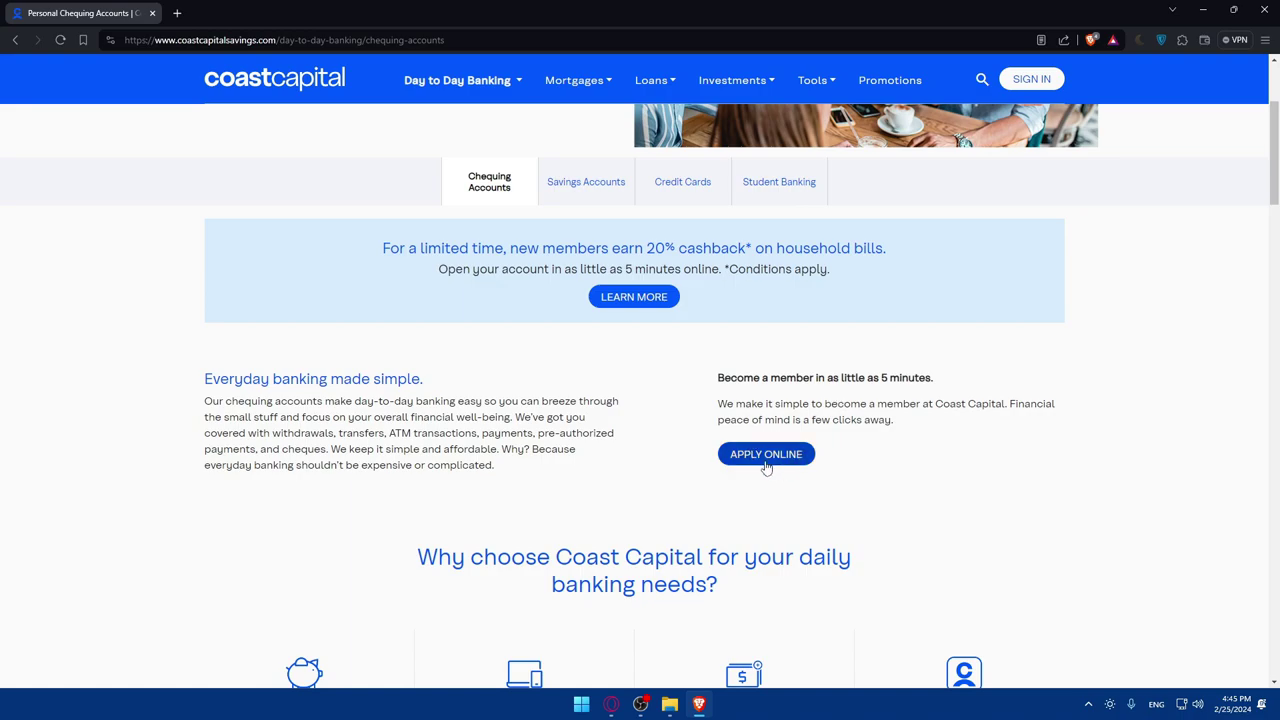
- Compare the account cards and apply online for the Free Chequing, Free Debit, and More Account
{"action": "scroll", "coordinate": [751, 443], "scroll_direction": "down", "scroll_amount": 8}
{"action": "scroll", "coordinate": [700, 437], "scroll_direction": "up", "scroll_amount": 2}
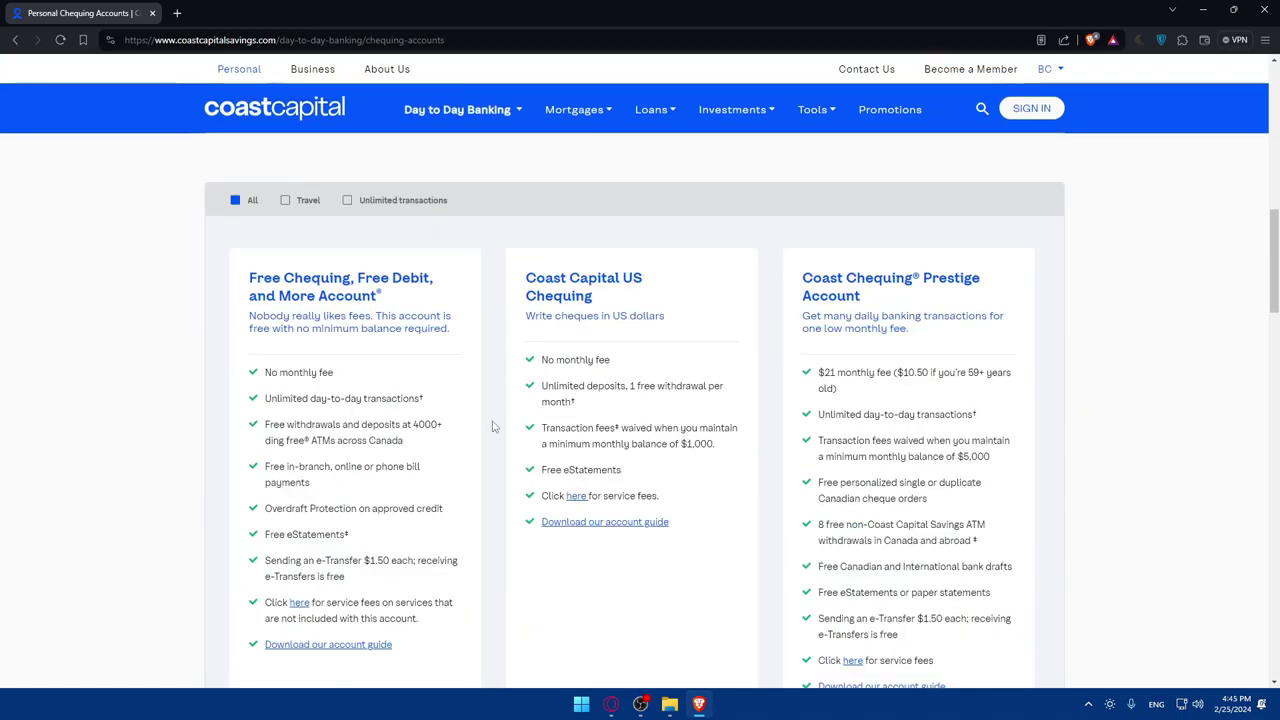
{"action": "scroll", "coordinate": [363, 352], "scroll_direction": "up", "scroll_amount": 1}
{"action": "scroll", "coordinate": [363, 352], "scroll_direction": "down", "scroll_amount": 1}
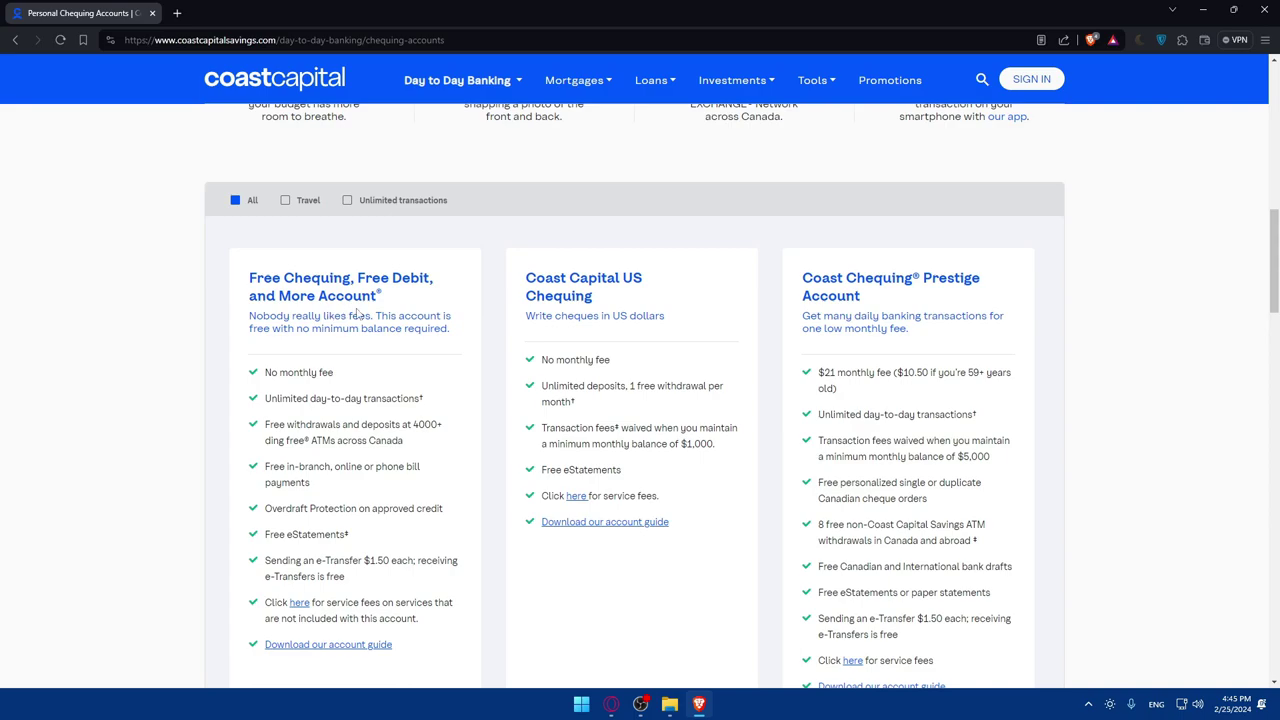
{"action": "scroll", "coordinate": [359, 315], "scroll_direction": "down", "scroll_amount": 2}
{"action": "scroll", "coordinate": [349, 417], "scroll_direction": "up", "scroll_amount": 2}
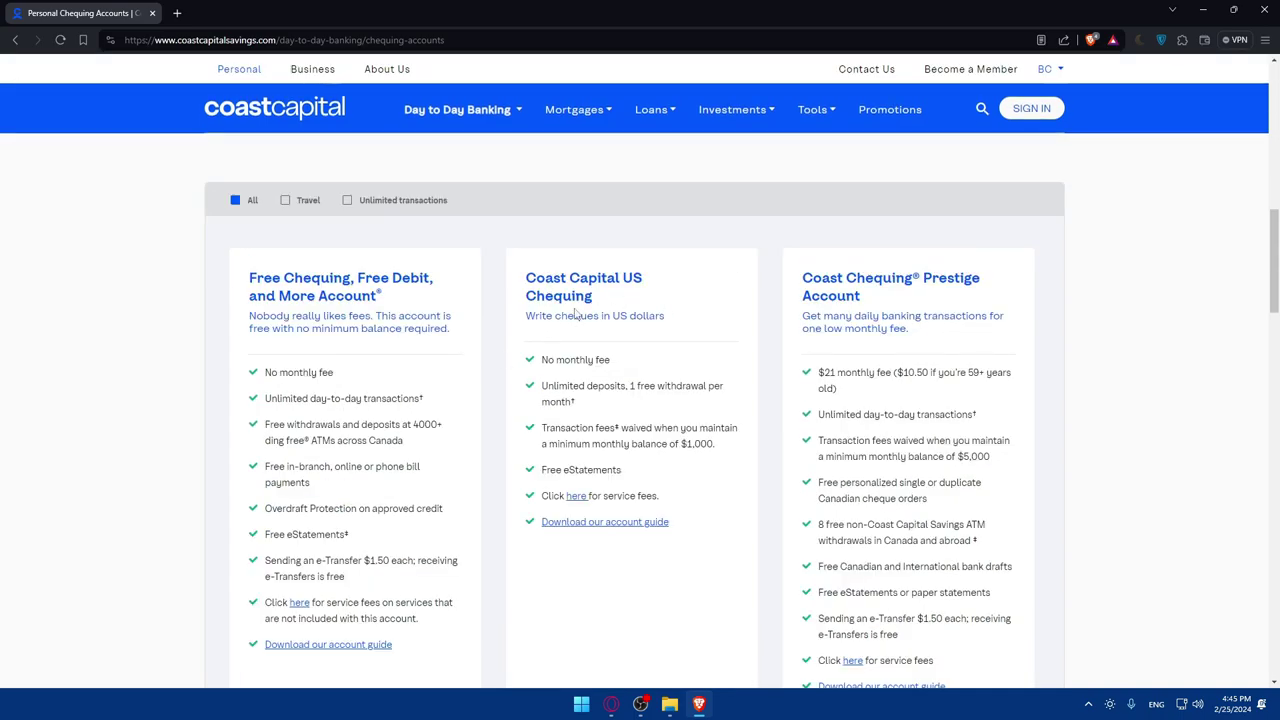
{"action": "scroll", "coordinate": [558, 320], "scroll_direction": "down", "scroll_amount": 2}
{"action": "scroll", "coordinate": [600, 310], "scroll_direction": "up", "scroll_amount": 2}
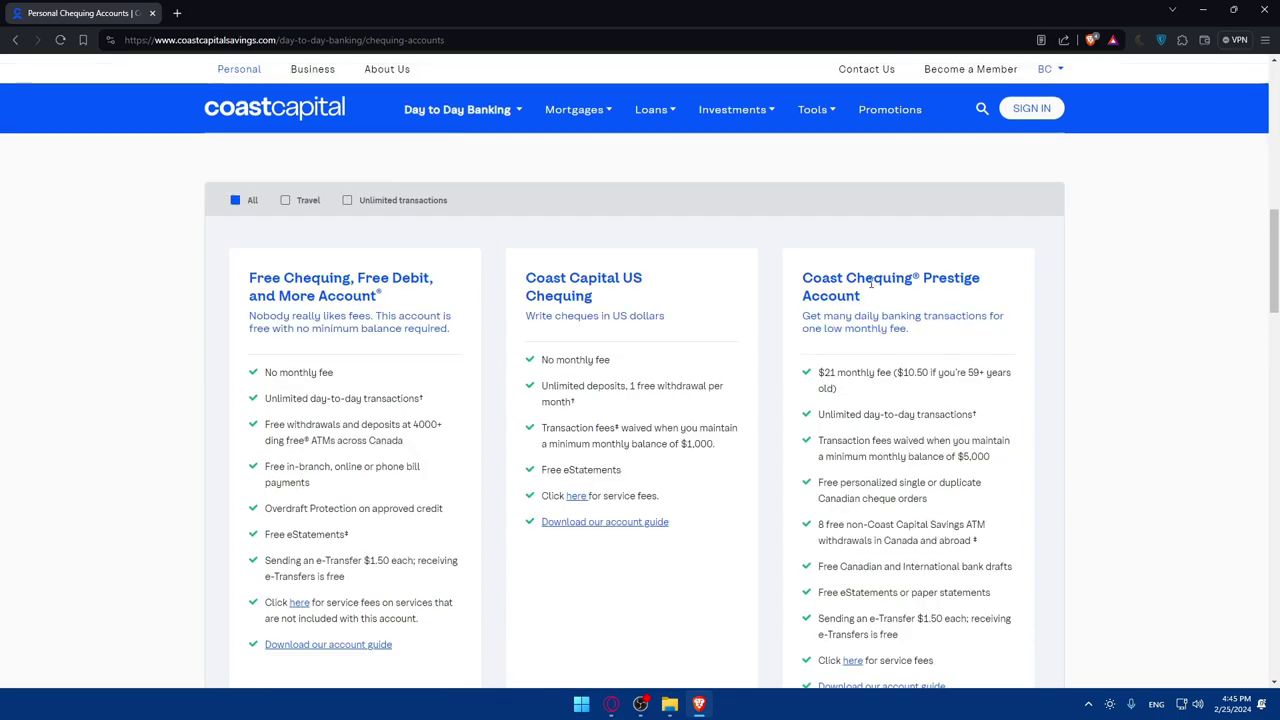
{"action": "scroll", "coordinate": [880, 315], "scroll_direction": "down", "scroll_amount": 2}
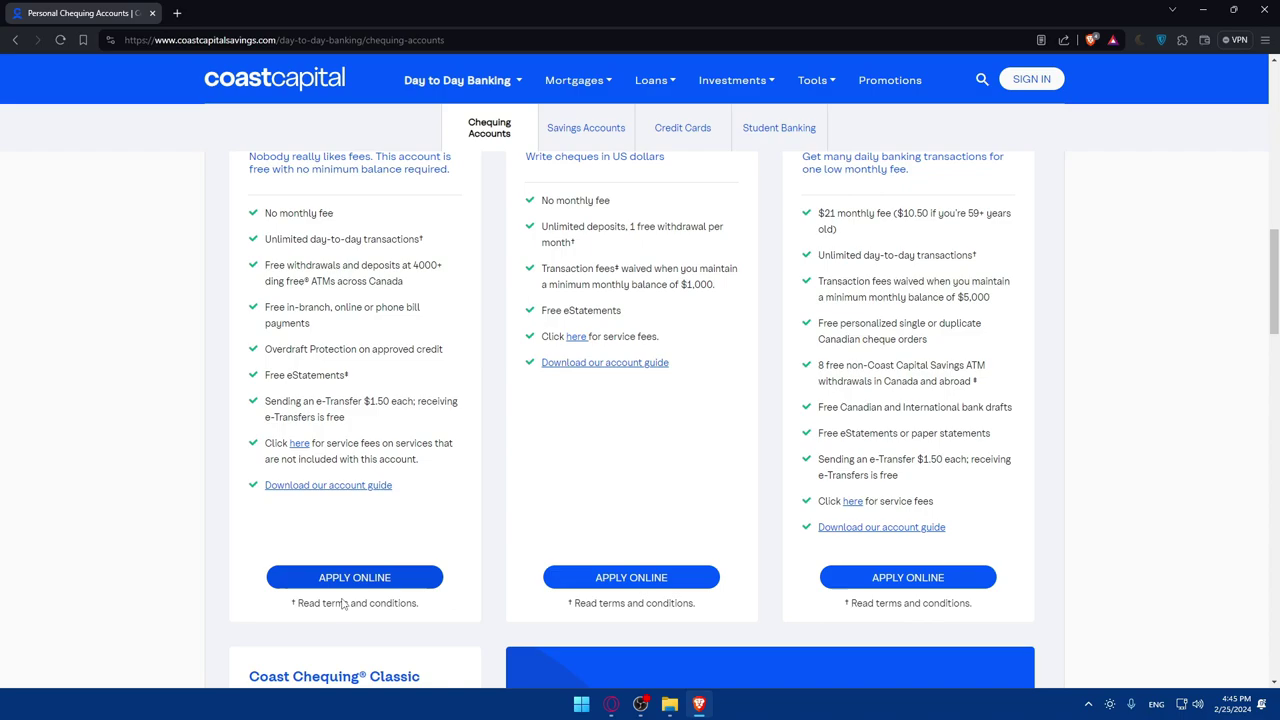
{"action": "scroll", "coordinate": [378, 604], "scroll_direction": "down", "scroll_amount": 1}
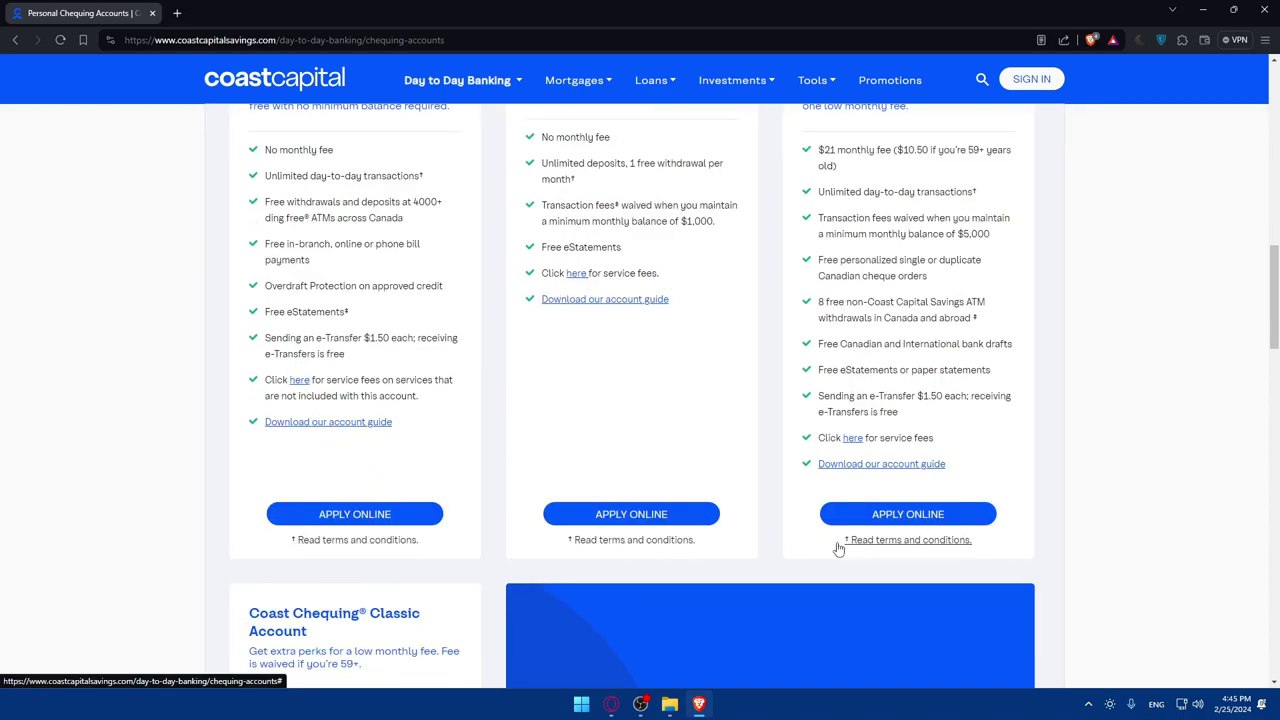
{"action": "scroll", "coordinate": [614, 477], "scroll_direction": "up", "scroll_amount": 2}
{"action": "scroll", "coordinate": [585, 503], "scroll_direction": "down", "scroll_amount": 1}
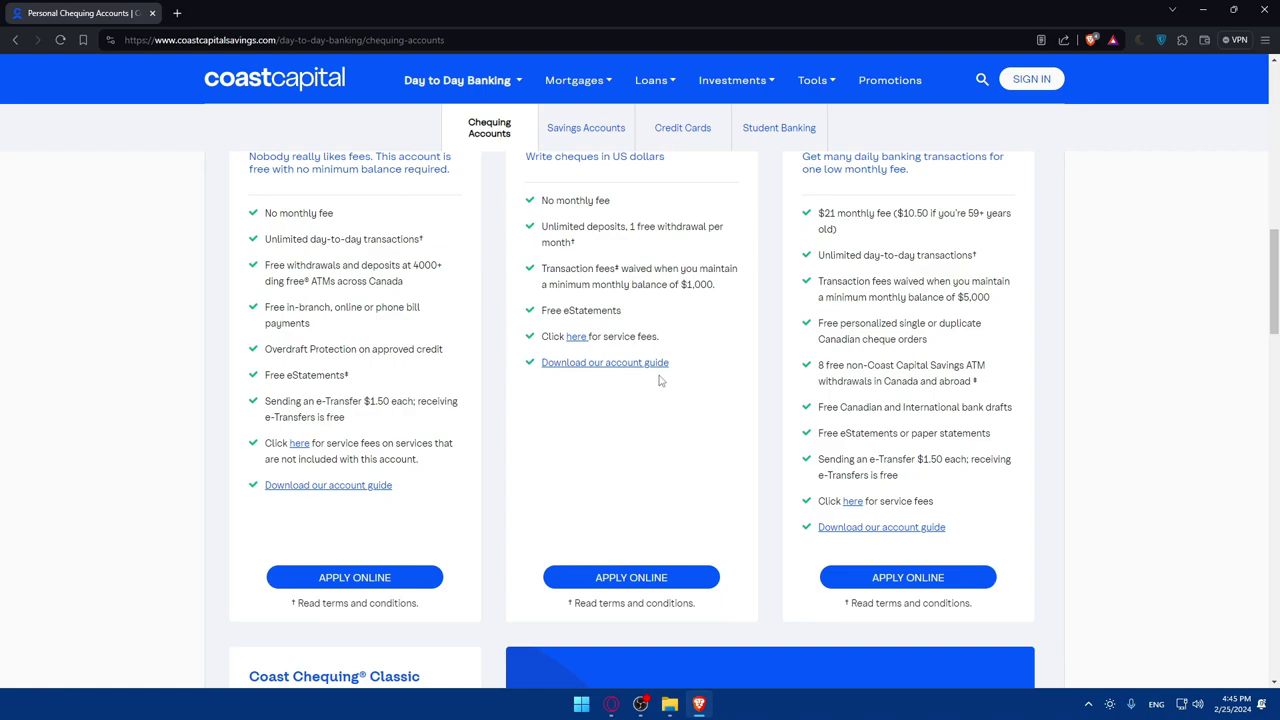
{"action": "scroll", "coordinate": [484, 467], "scroll_direction": "down", "scroll_amount": 3}
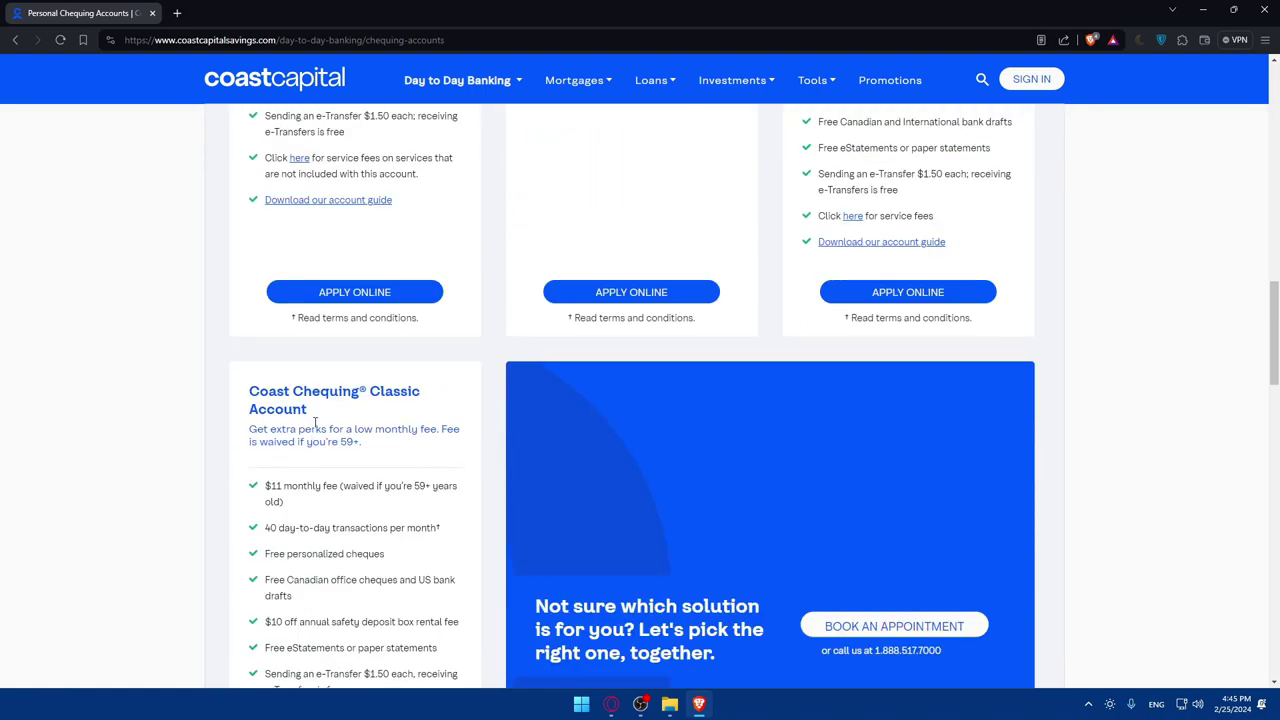
{"action": "scroll", "coordinate": [410, 420], "scroll_direction": "down", "scroll_amount": 3}
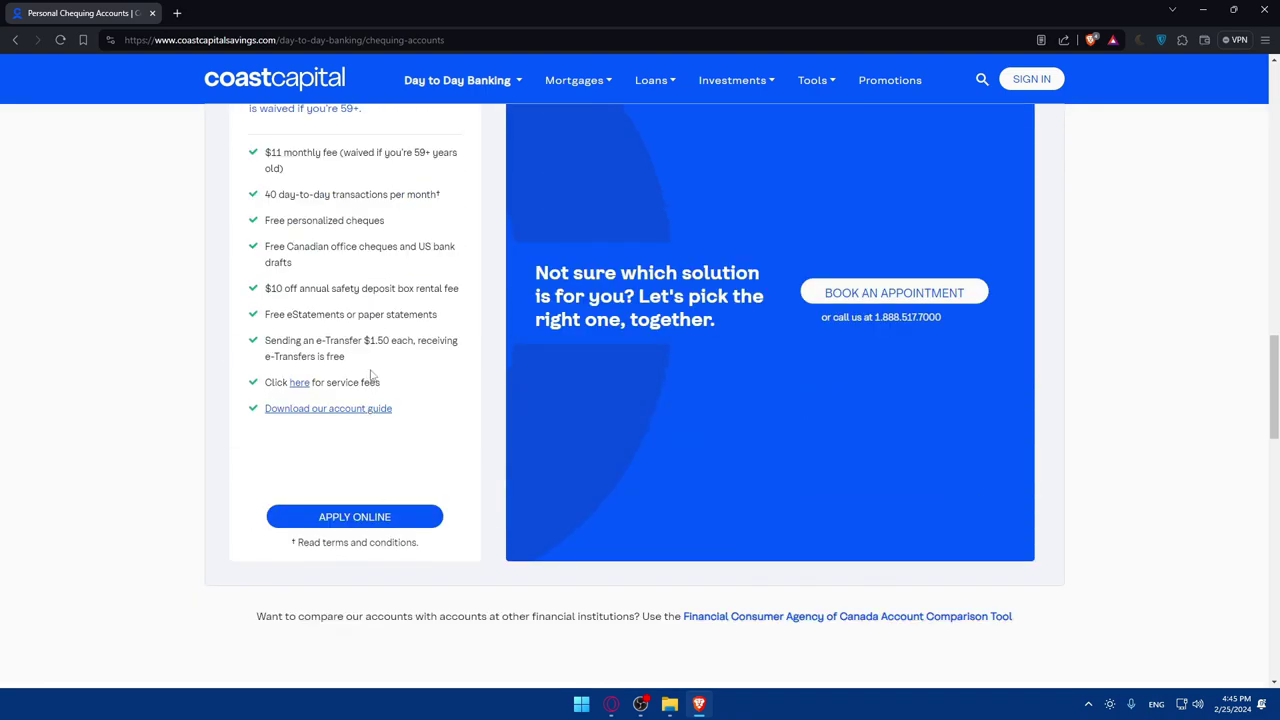
{"action": "scroll", "coordinate": [397, 457], "scroll_direction": "up", "scroll_amount": 1}
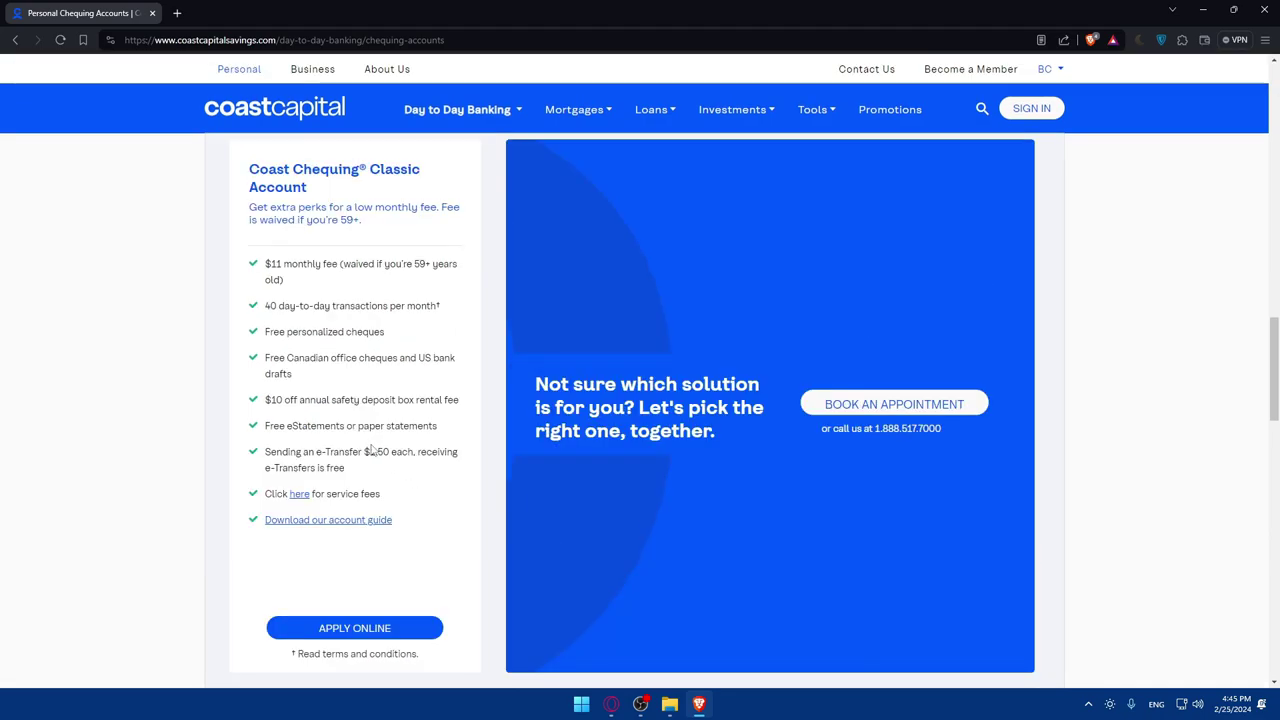
{"action": "scroll", "coordinate": [323, 420], "scroll_direction": "up", "scroll_amount": 1}
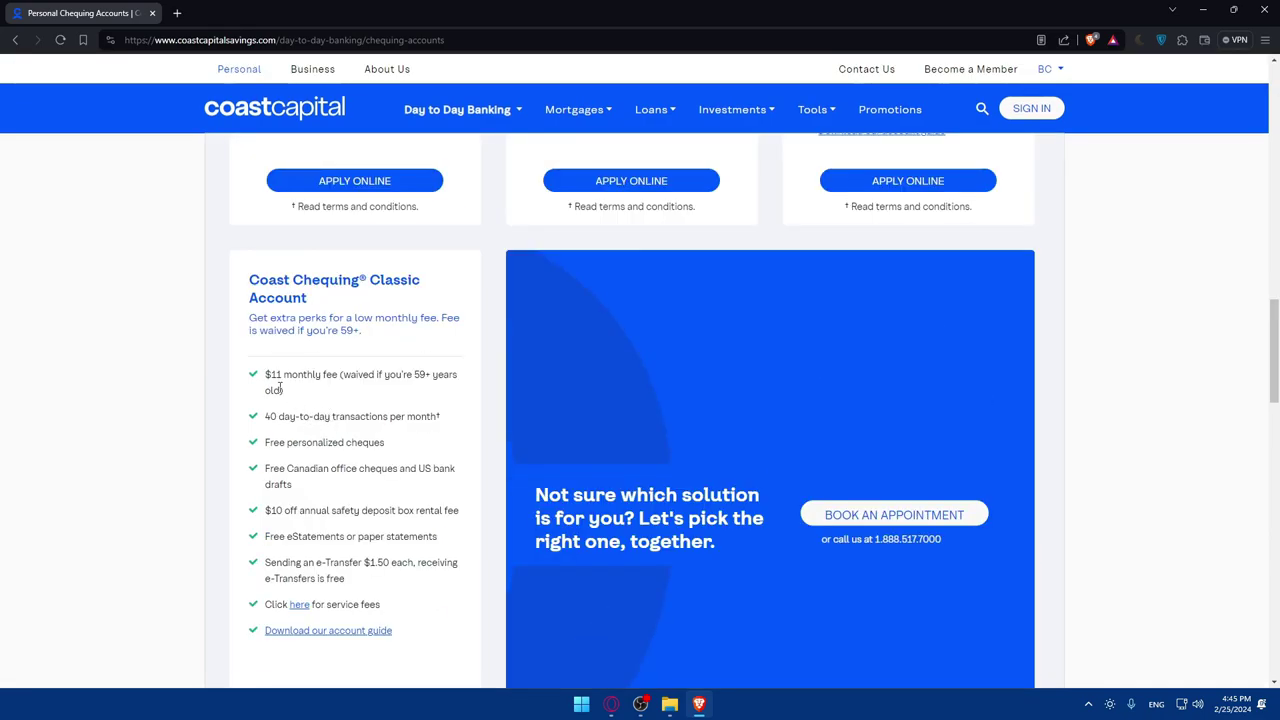
{"action": "scroll", "coordinate": [328, 375], "scroll_direction": "up", "scroll_amount": 3}
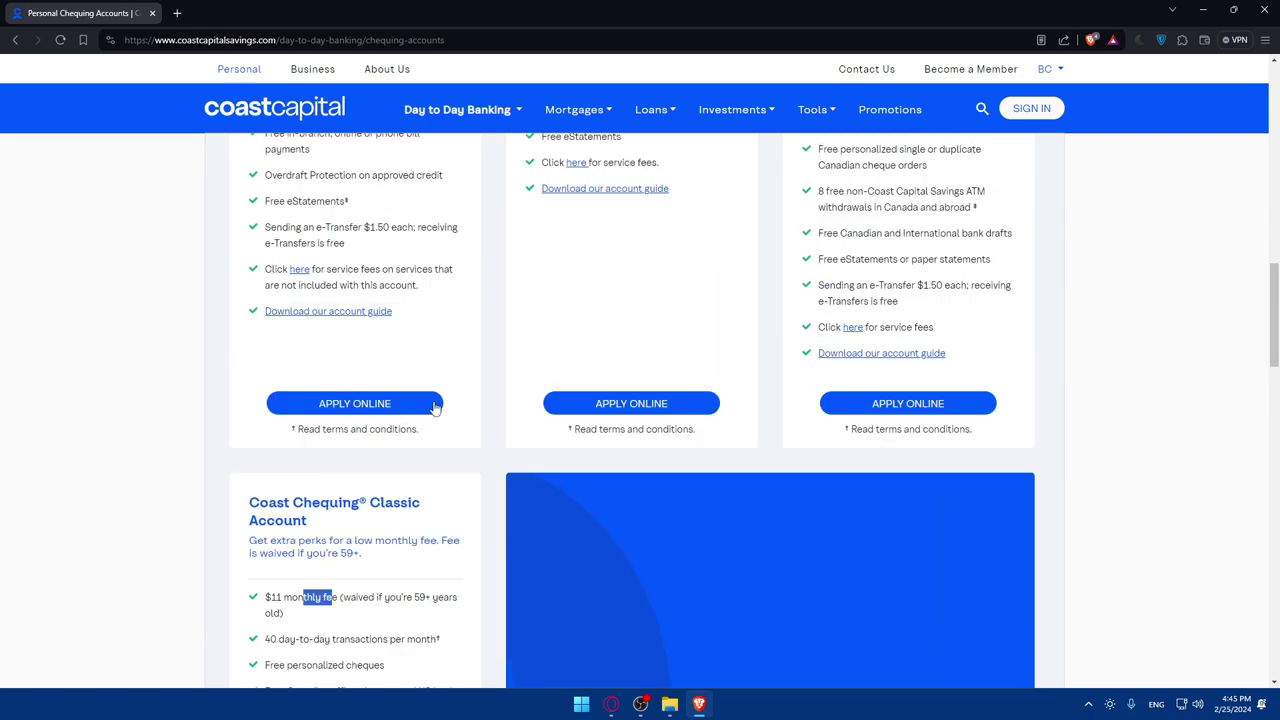
{"action": "scroll", "coordinate": [843, 260], "scroll_direction": "up", "scroll_amount": 1}
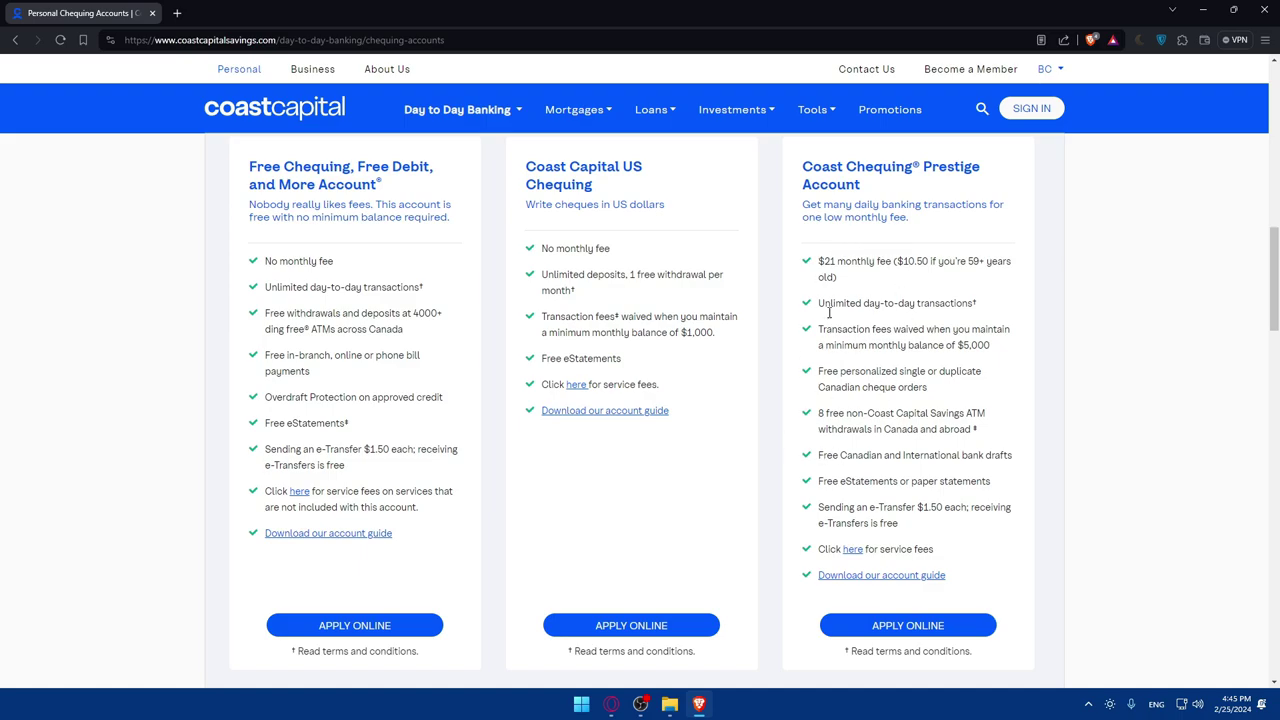
{"action": "scroll", "coordinate": [838, 440], "scroll_direction": "down", "scroll_amount": 2}
{"action": "scroll", "coordinate": [760, 490], "scroll_direction": "up", "scroll_amount": 3}
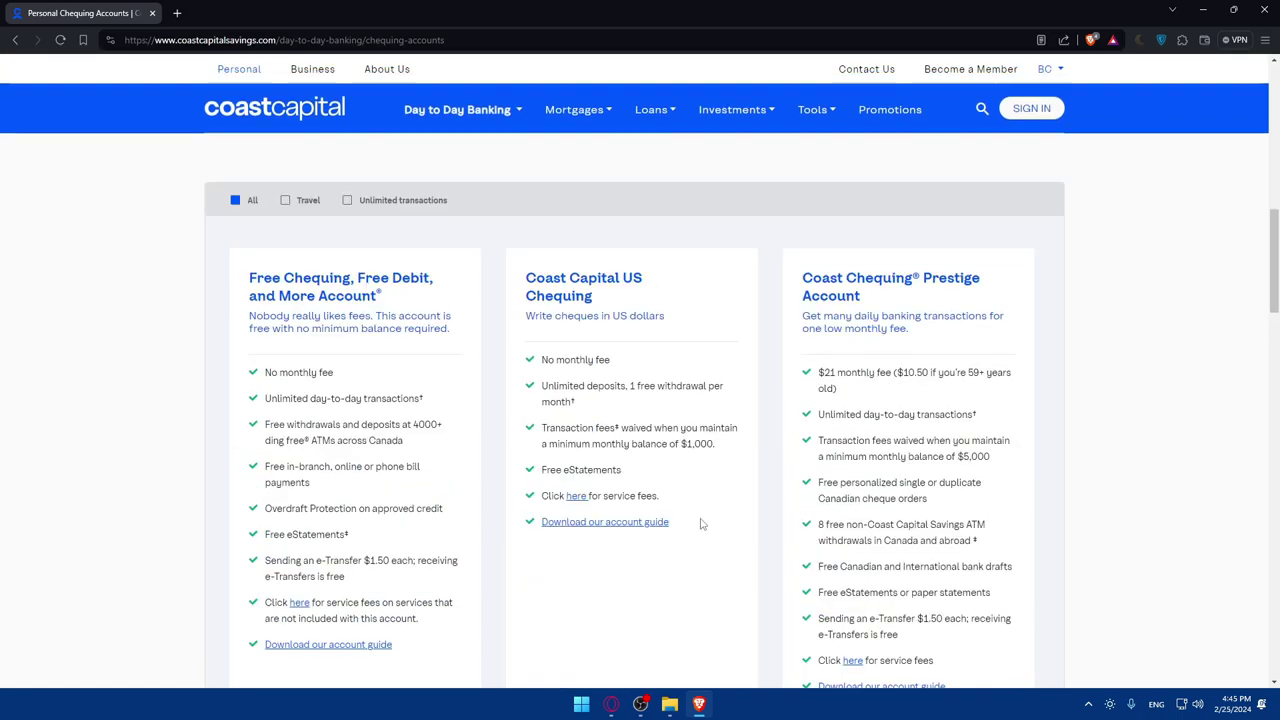
{"action": "scroll", "coordinate": [690, 520], "scroll_direction": "down", "scroll_amount": 1}
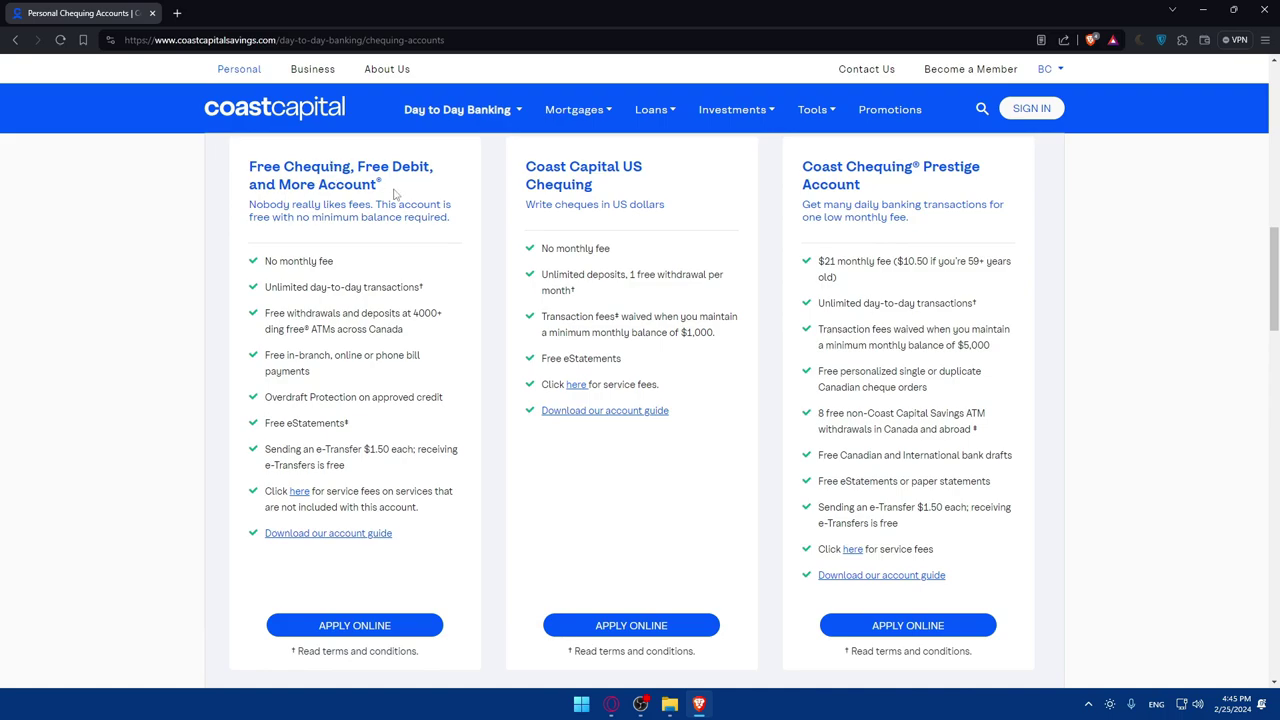
{"action": "left_click", "coordinate": [391, 628]}
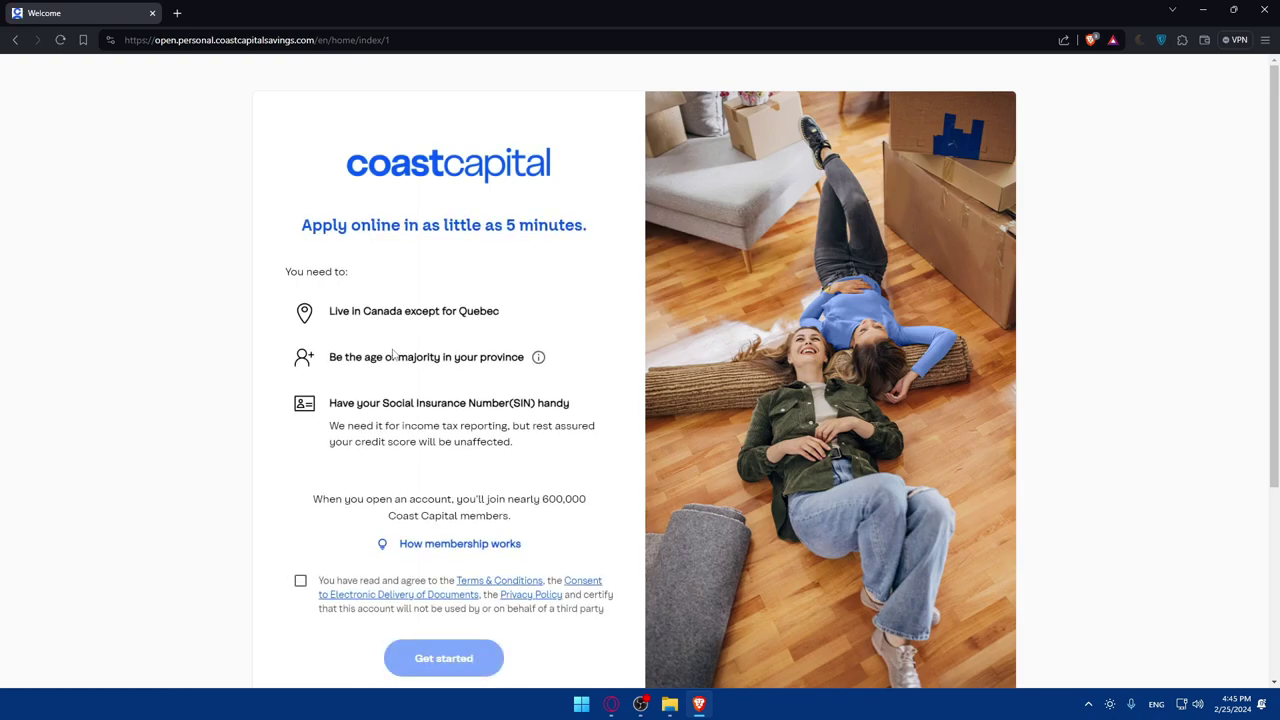
- Read the eligibility requirements, highlighting Canada residency, age of majority and SIN
{"action": "scroll", "coordinate": [405, 360], "scroll_direction": "down", "scroll_amount": 1}
{"action": "scroll", "coordinate": [405, 372], "scroll_direction": "up", "scroll_amount": 1}
{"action": "left_click_drag", "start_coordinate": [328, 314], "coordinate": [505, 330]}
{"action": "left_click", "coordinate": [480, 326]}
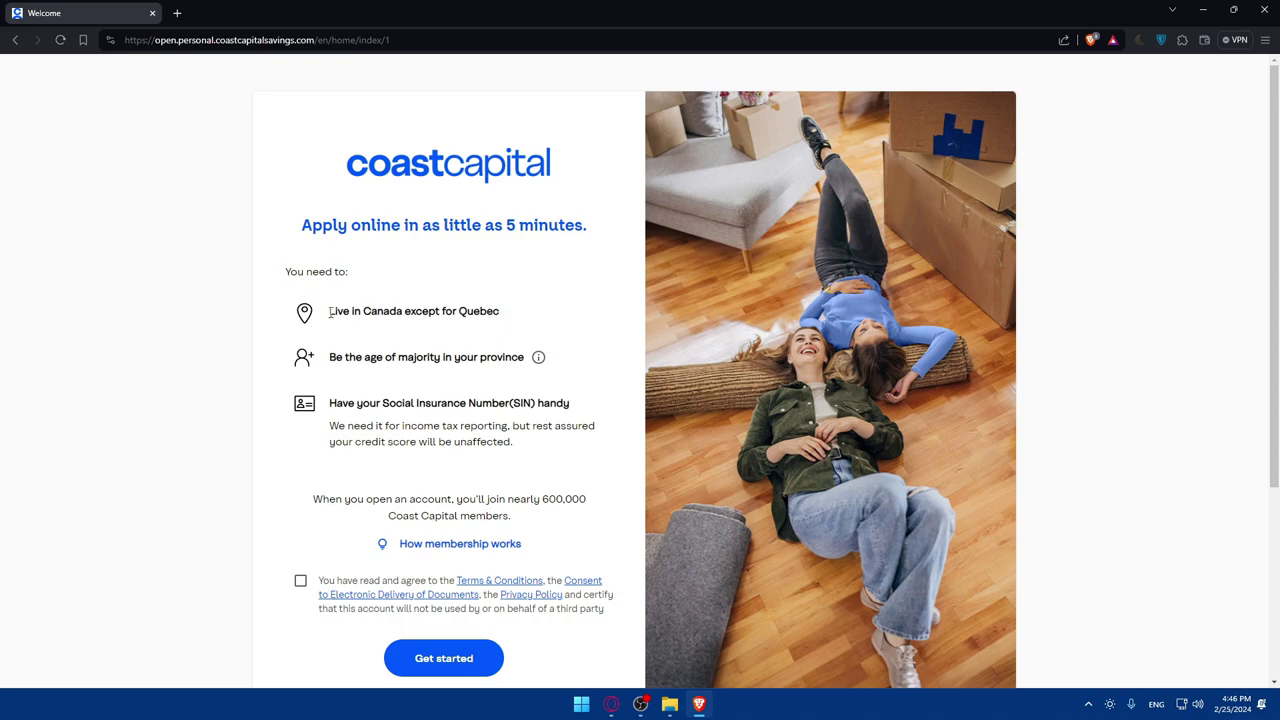
{"action": "left_click_drag", "start_coordinate": [329, 312], "coordinate": [440, 313]}
{"action": "left_click", "coordinate": [455, 312]}
{"action": "left_click_drag", "start_coordinate": [329, 350], "coordinate": [390, 357]}
{"action": "left_click", "coordinate": [406, 352]}
{"action": "mouse_move", "coordinate": [540, 358]}
{"action": "double_click", "coordinate": [530, 403]}
{"action": "left_click", "coordinate": [550, 406]}
- Highlight the membership sentence, including the 600,000 member count and Coast Capital members phrase
{"action": "left_click_drag", "start_coordinate": [428, 497], "coordinate": [464, 498]}
{"action": "left_click", "coordinate": [490, 497]}
{"action": "left_click_drag", "start_coordinate": [550, 497], "coordinate": [576, 499]}
{"action": "left_click", "coordinate": [573, 502]}
{"action": "left_click_drag", "start_coordinate": [390, 516], "coordinate": [503, 516]}
{"action": "left_click", "coordinate": [528, 525]}
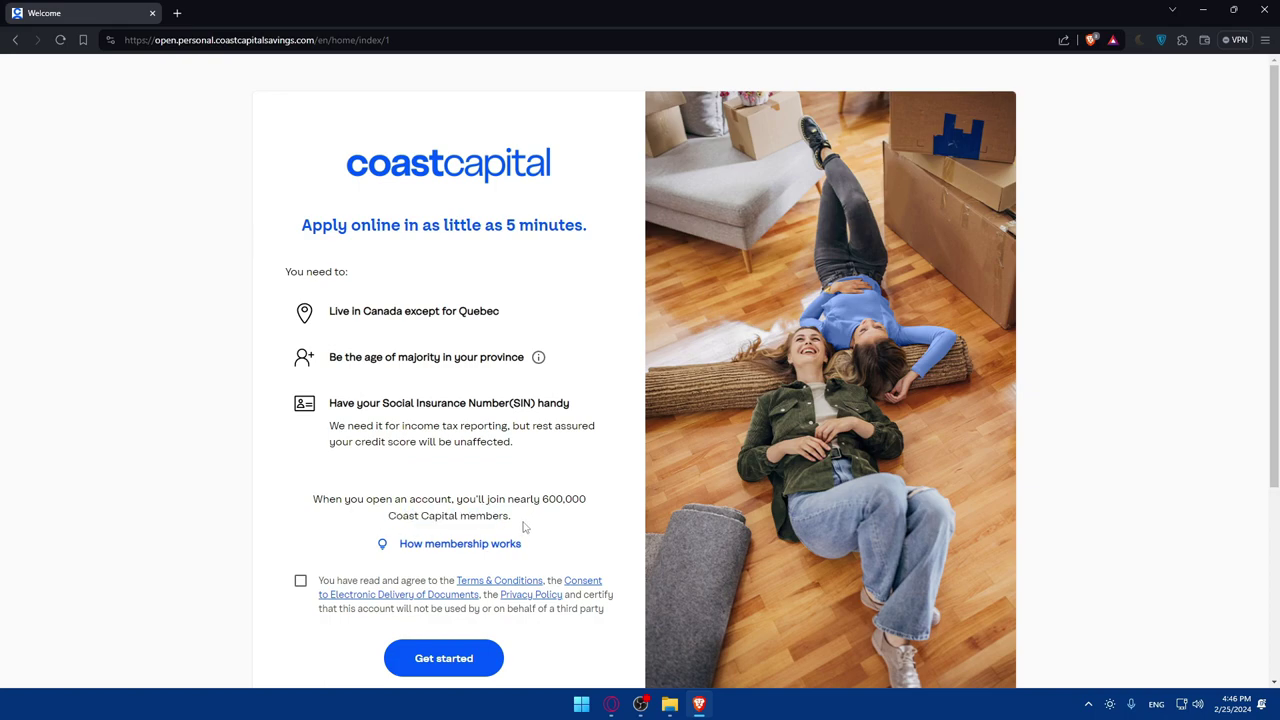
- Open How membership works in a new tab and return to the application tab
{"action": "right_click", "coordinate": [470, 550]}
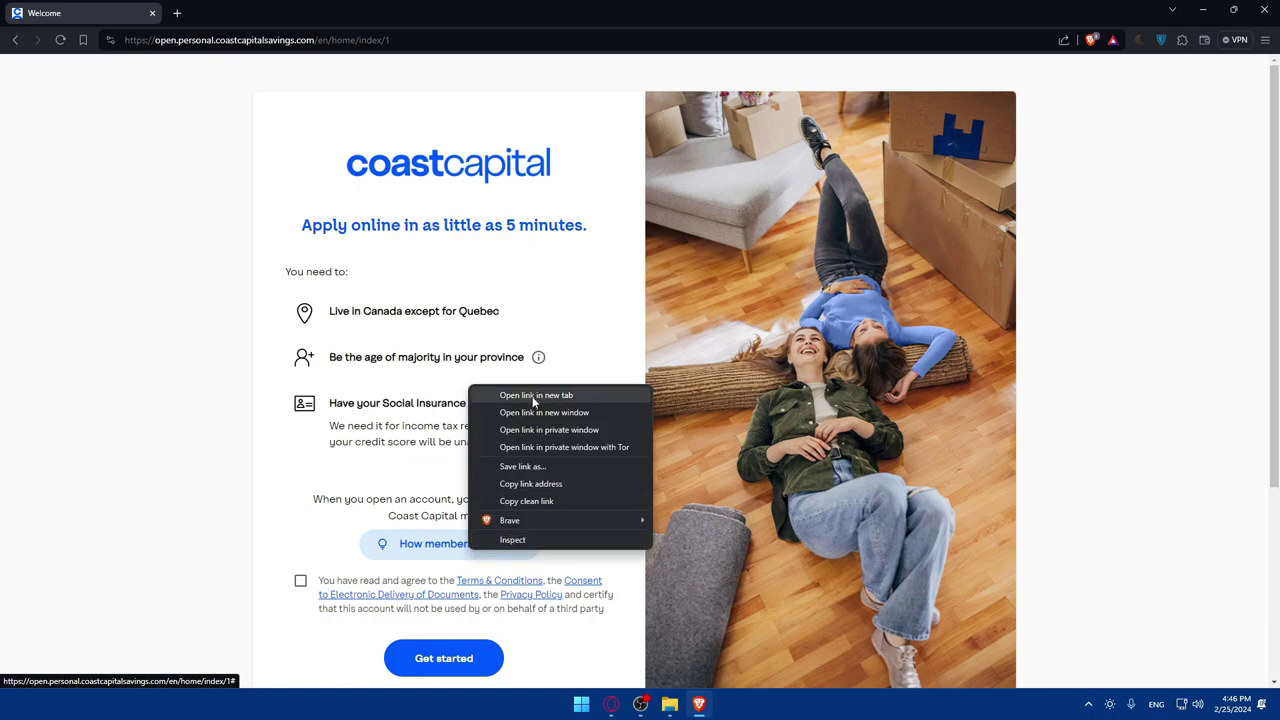
{"action": "left_click", "coordinate": [533, 396]}
{"action": "left_click", "coordinate": [272, 12]}
{"action": "left_click", "coordinate": [82, 12]}
- Tick the terms and consent checkbox, start the application, then view the second tab
{"action": "scroll", "coordinate": [348, 468], "scroll_direction": "down", "scroll_amount": 1}
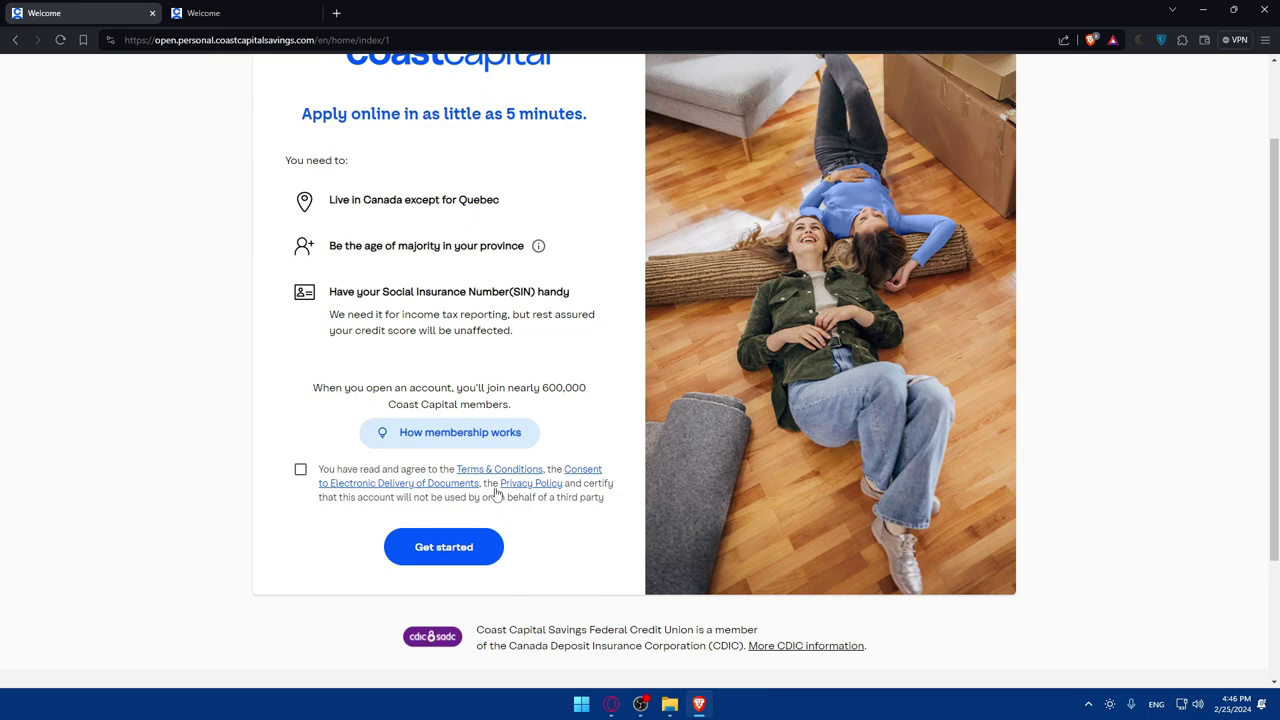
{"action": "left_click", "coordinate": [300, 470]}
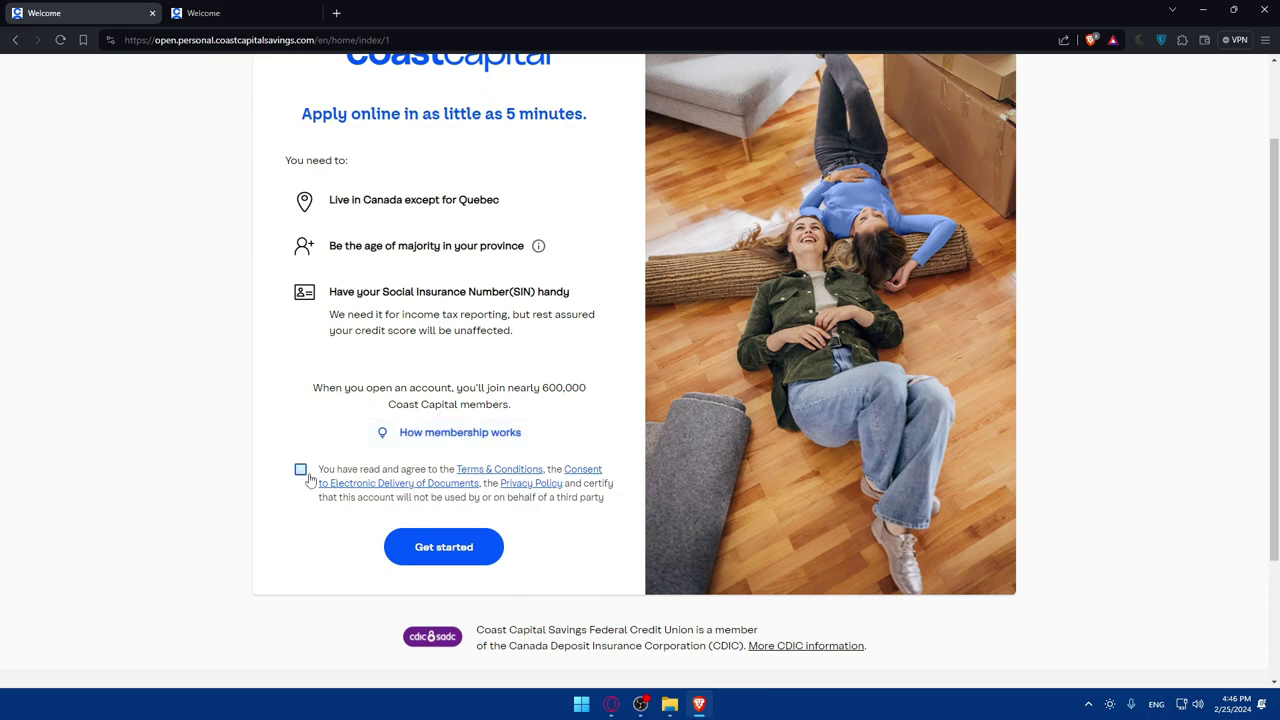
{"action": "left_click", "coordinate": [444, 547]}
{"action": "left_click", "coordinate": [213, 12]}
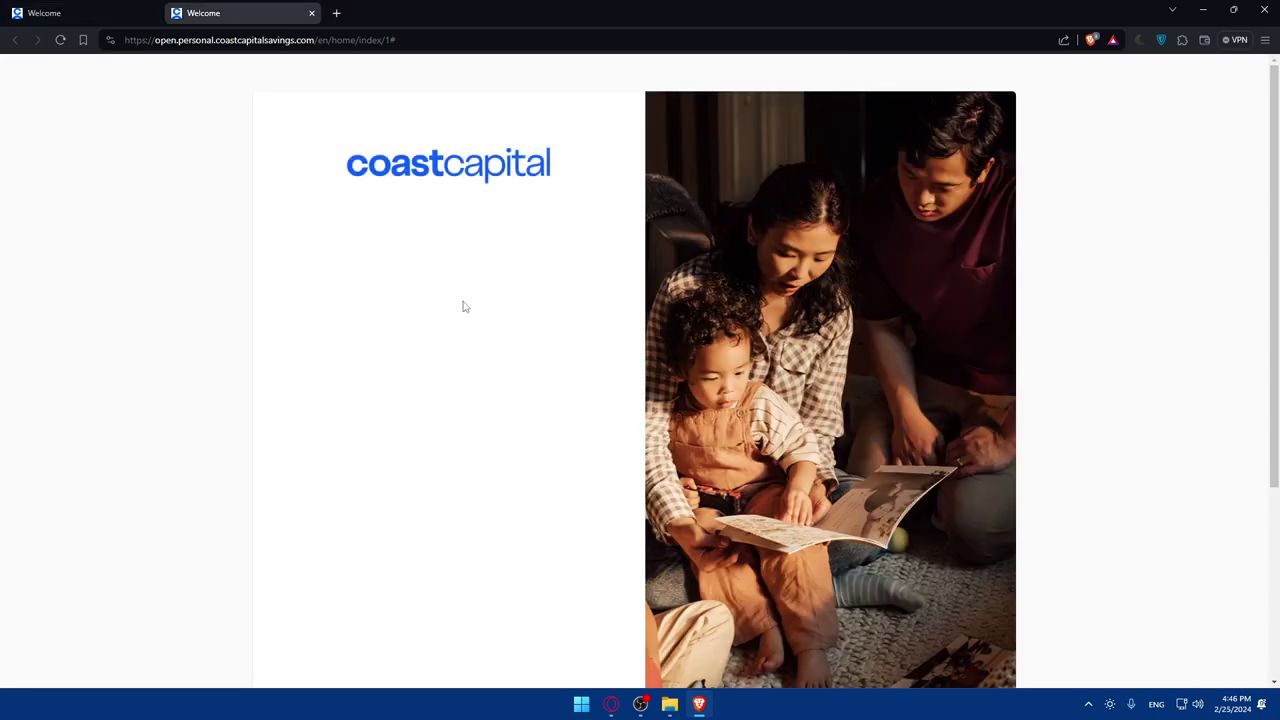
{"action": "scroll", "coordinate": [470, 320], "scroll_direction": "down", "scroll_amount": 3}
{"action": "left_click", "coordinate": [497, 338]}
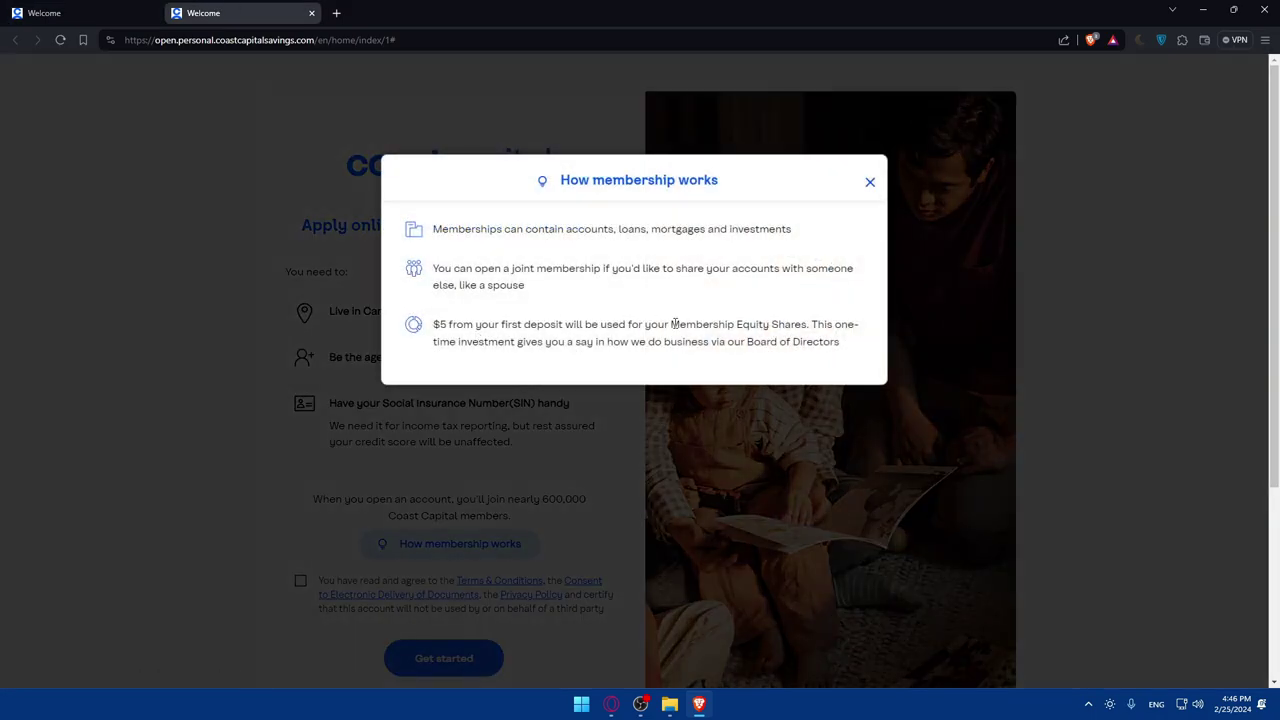
{"action": "left_click_drag", "start_coordinate": [456, 229], "coordinate": [702, 233]}
{"action": "left_click", "coordinate": [483, 248]}
{"action": "left_click_drag", "start_coordinate": [585, 230], "coordinate": [701, 243]}
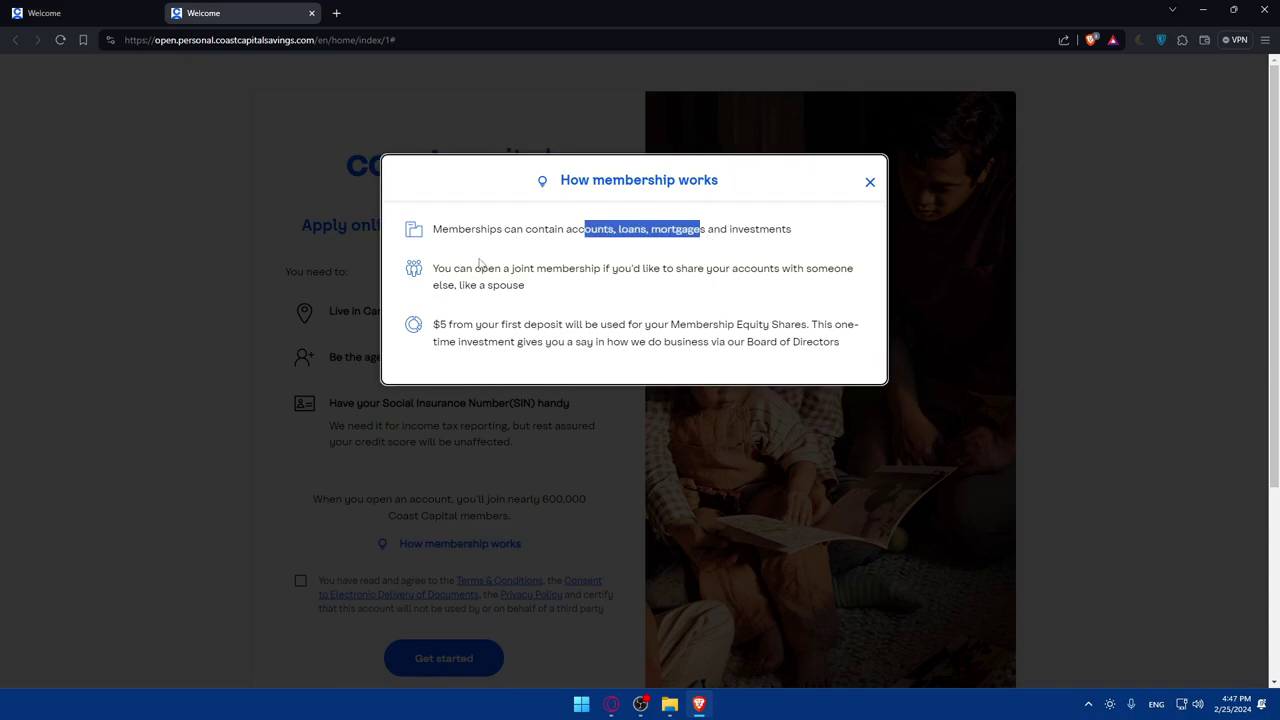
{"action": "left_click_drag", "start_coordinate": [433, 262], "coordinate": [570, 280]}
{"action": "left_click", "coordinate": [570, 280]}
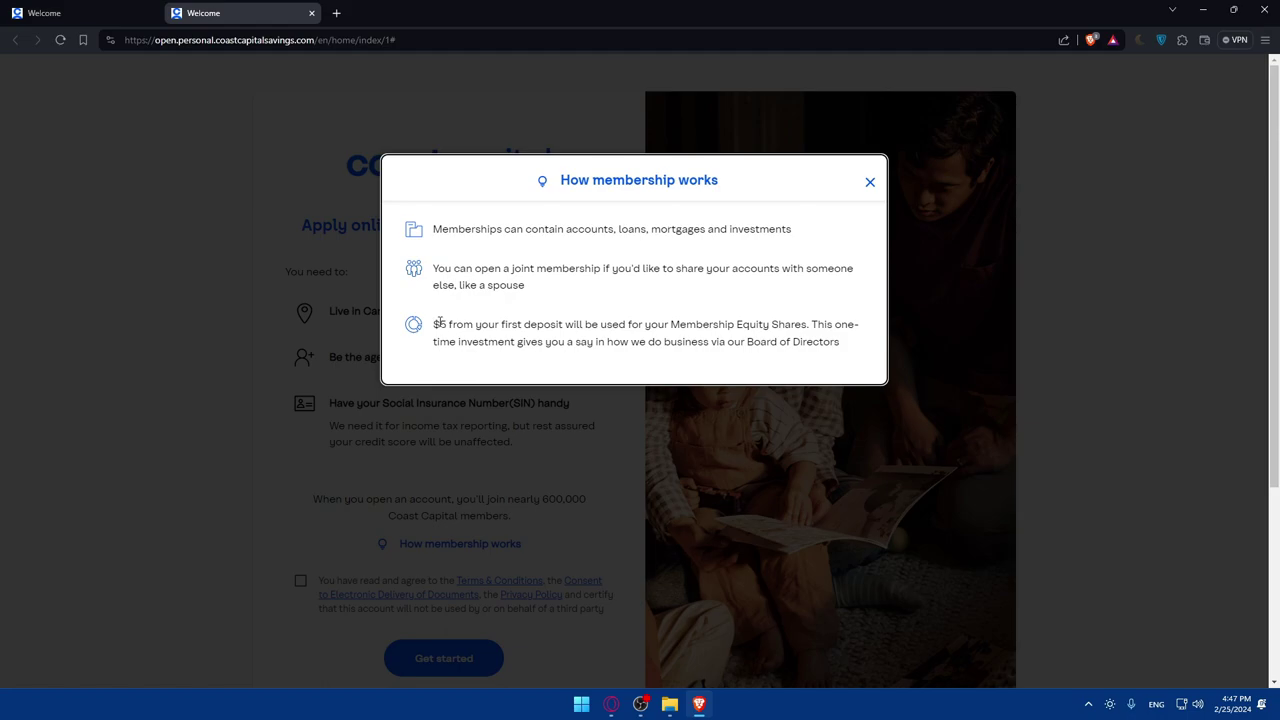
- Close the membership explanation tab and answer No to having an existing Coast Capital account
{"action": "left_click", "coordinate": [867, 181]}
{"action": "scroll", "coordinate": [450, 300], "scroll_direction": "down", "scroll_amount": 1}
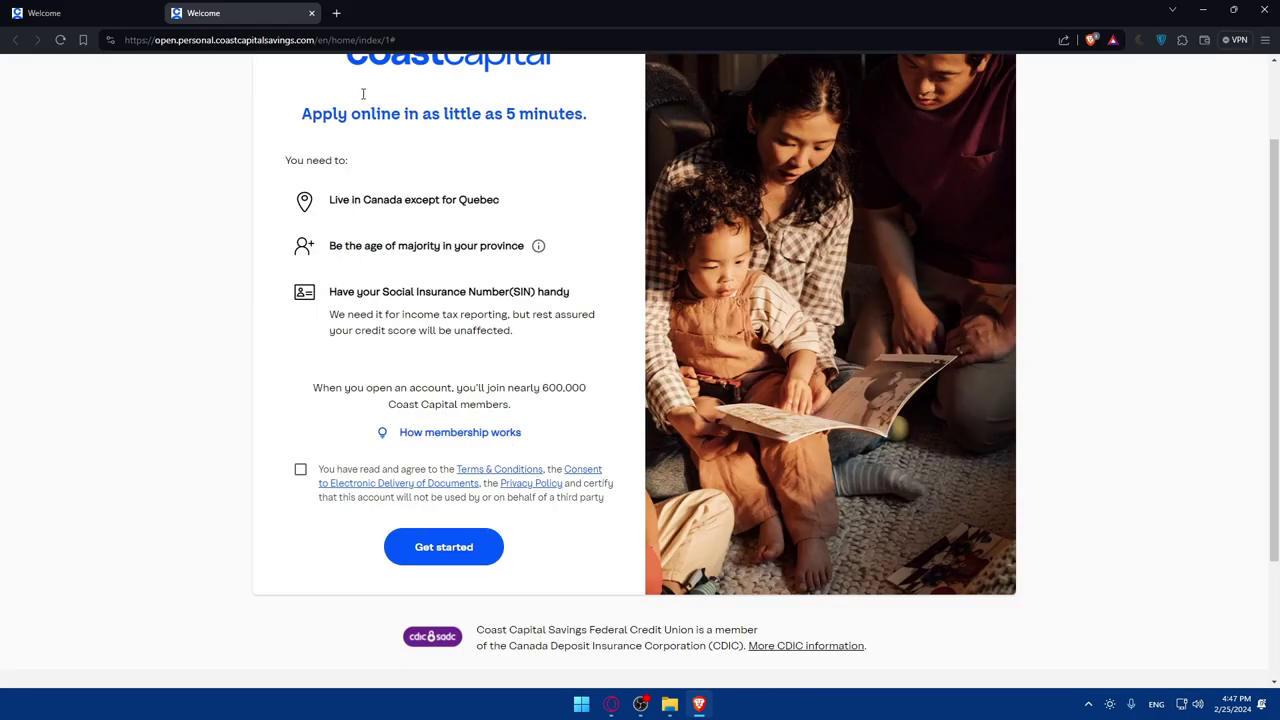
{"action": "left_click", "coordinate": [311, 13]}
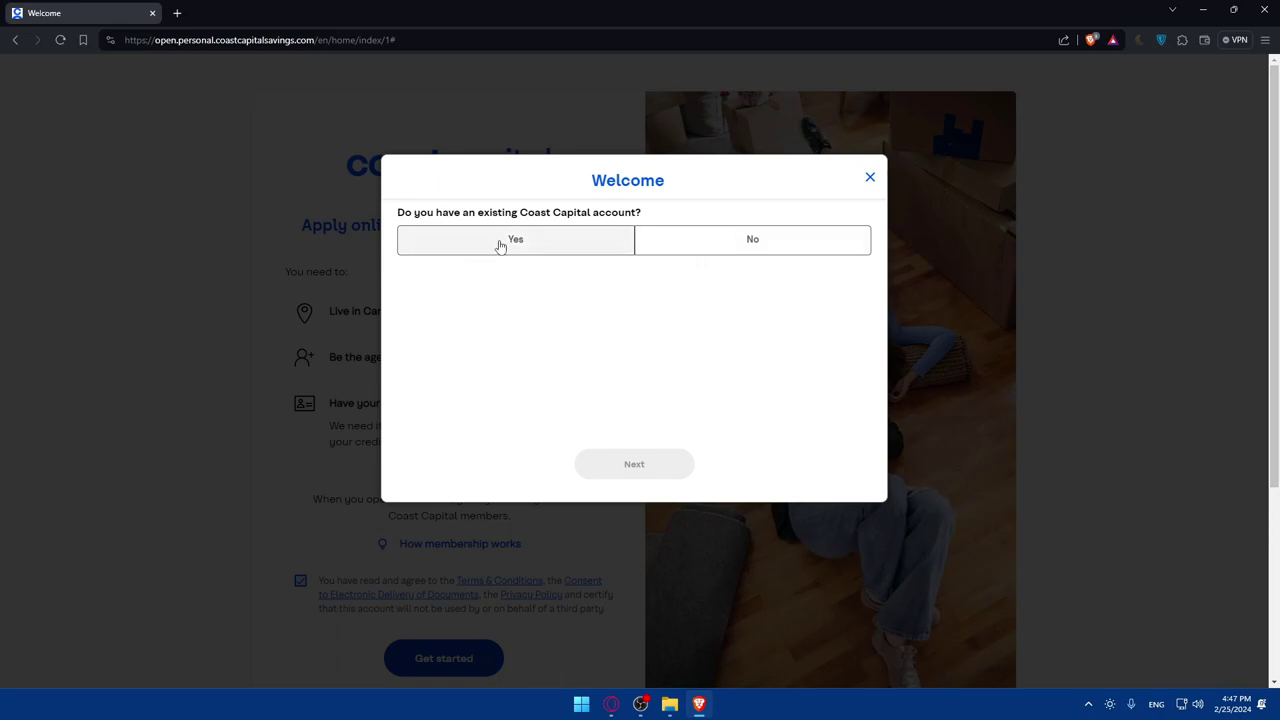
{"action": "left_click", "coordinate": [551, 249]}
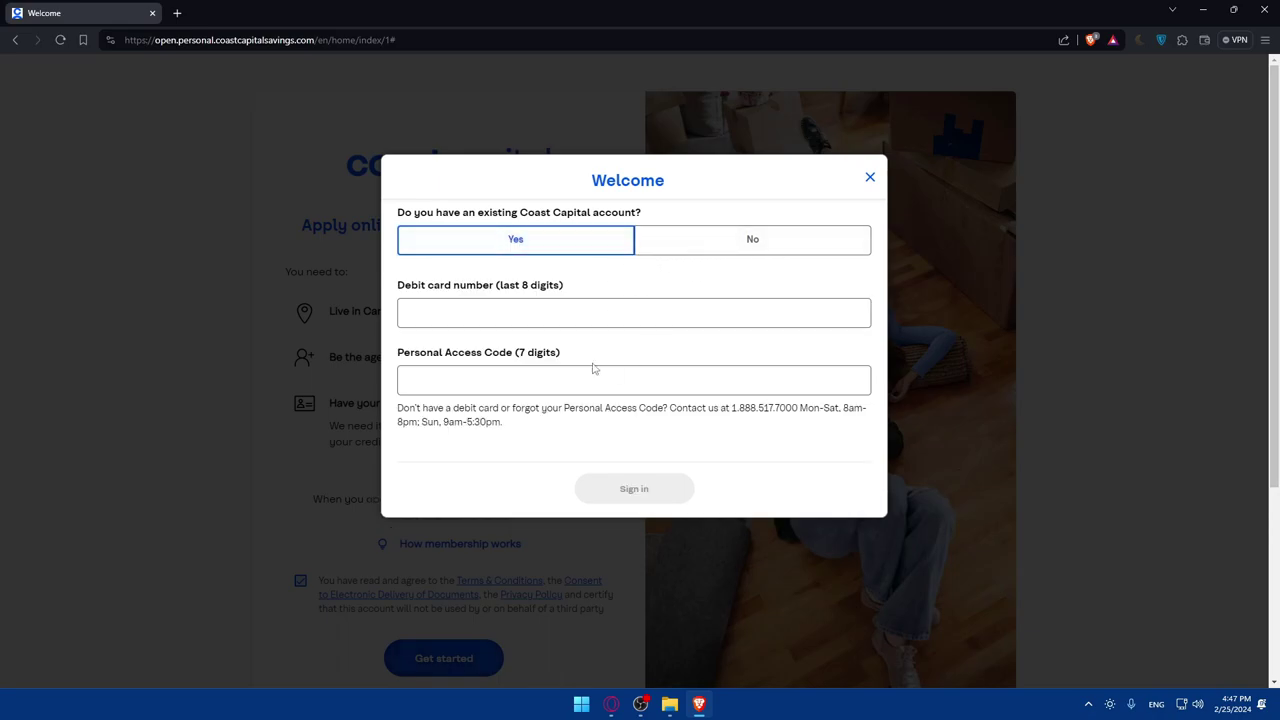
{"action": "left_click", "coordinate": [706, 246]}
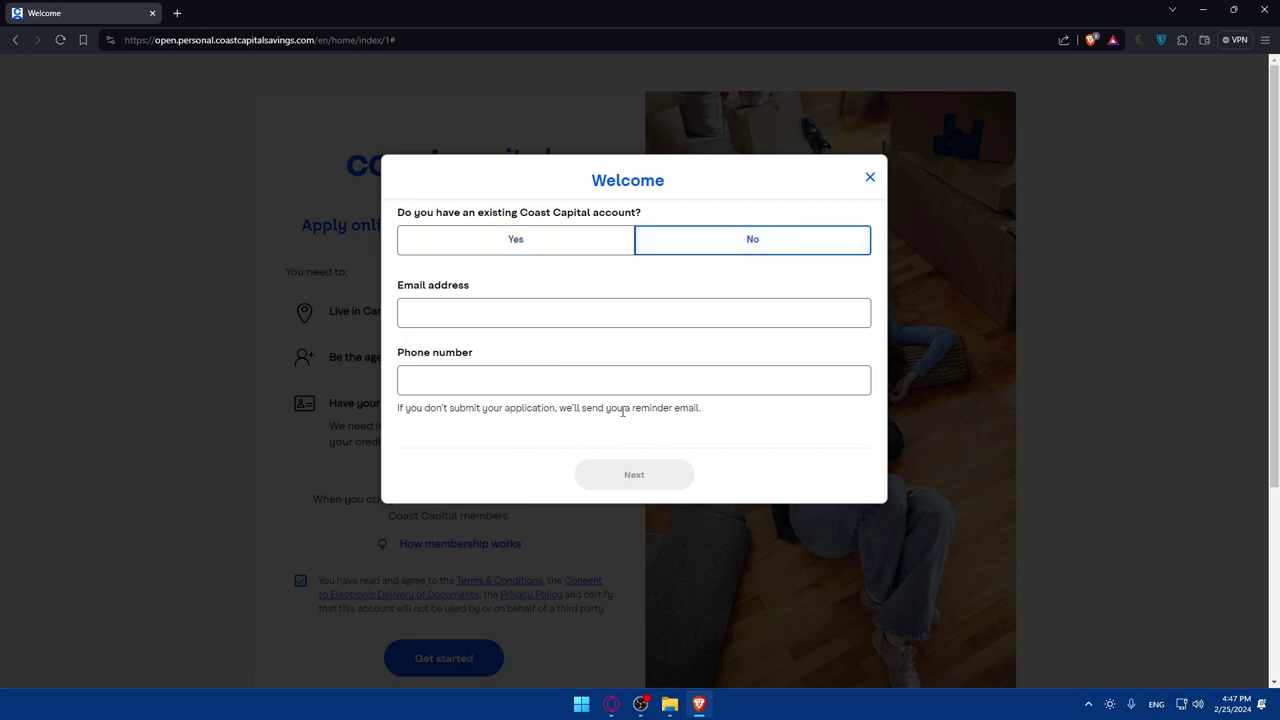
- Enter the applicant's email address and phone number, then continue to Get Started
{"action": "left_click", "coordinate": [458, 319]}
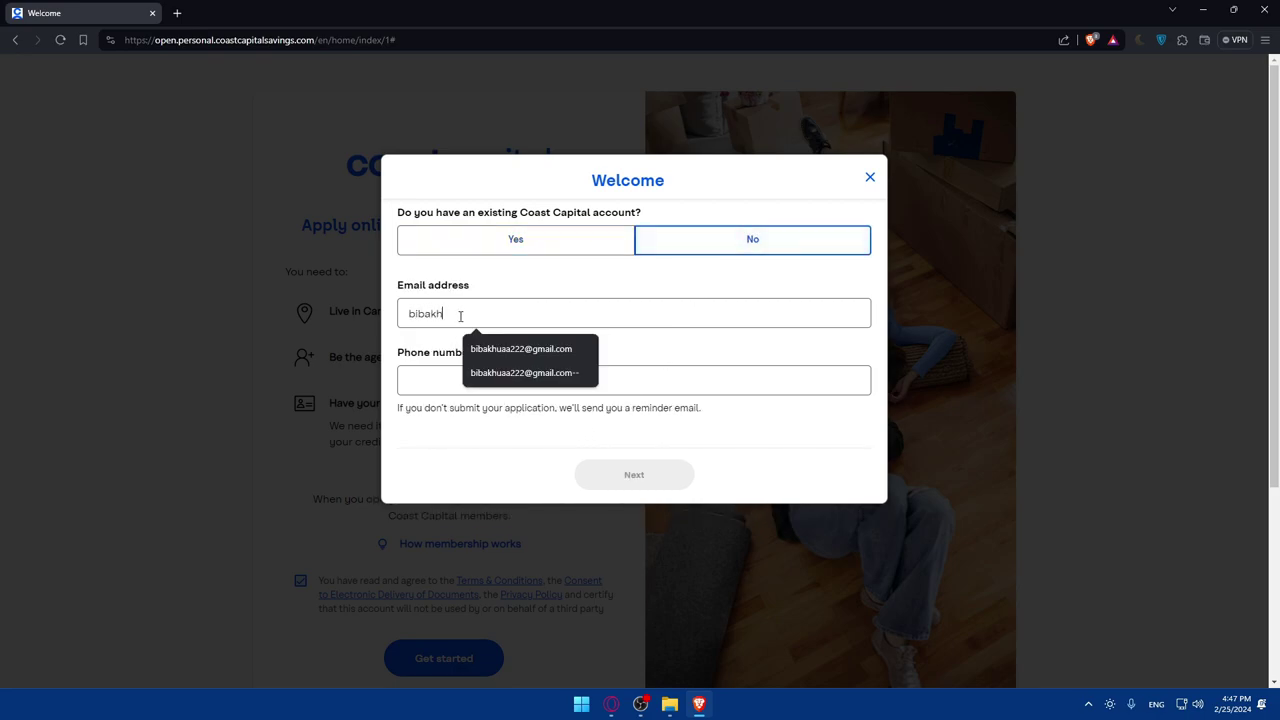
{"action": "left_click", "coordinate": [434, 376]}
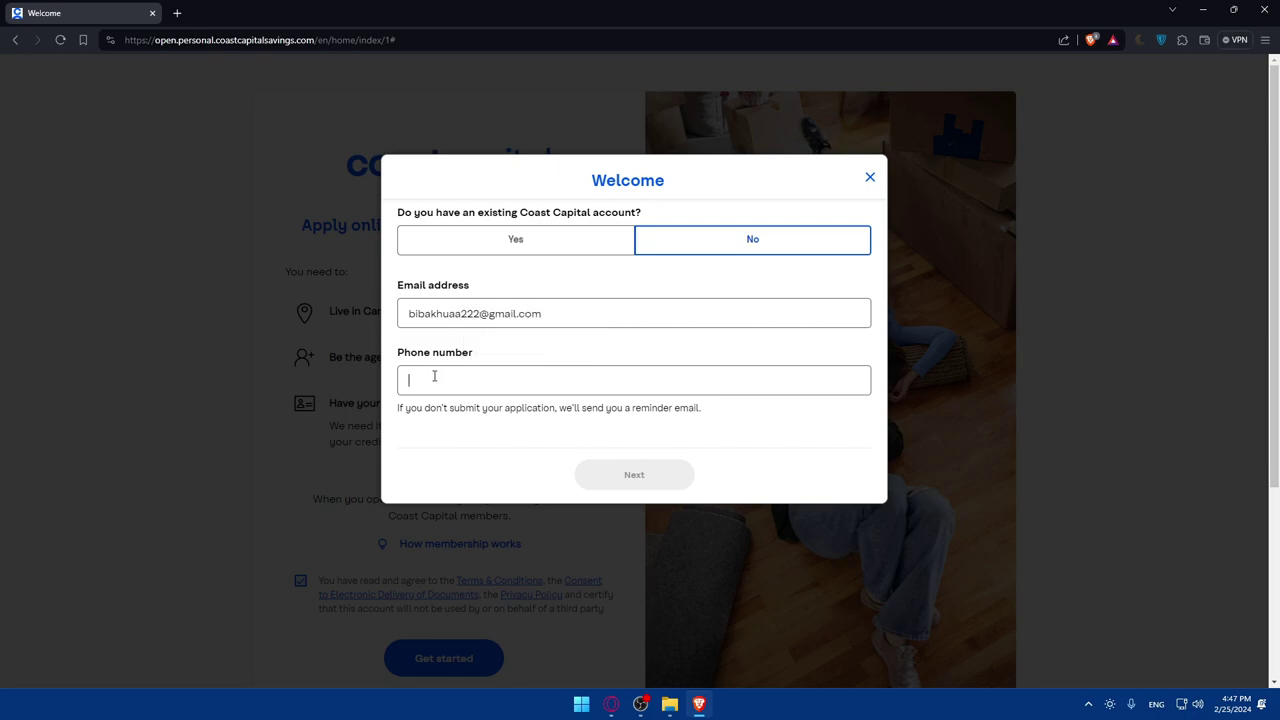
{"action": "key", "text": "alt+Tab"}
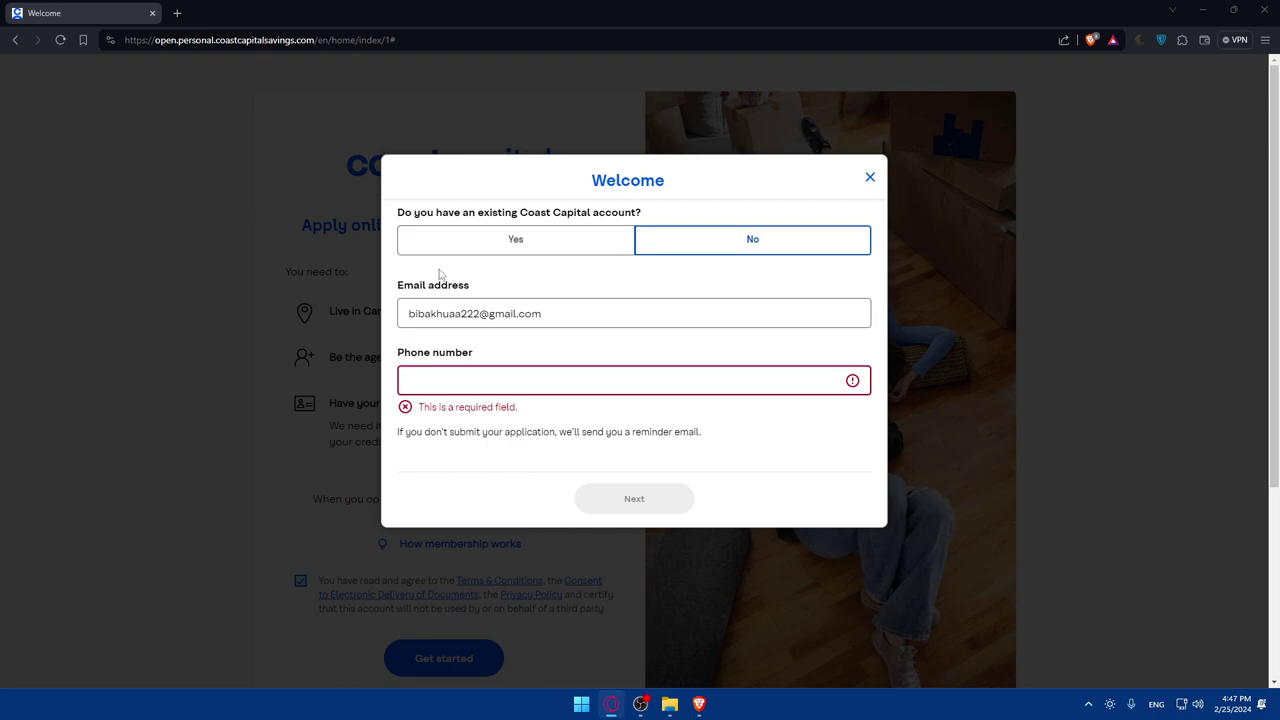
{"action": "left_click", "coordinate": [461, 379]}
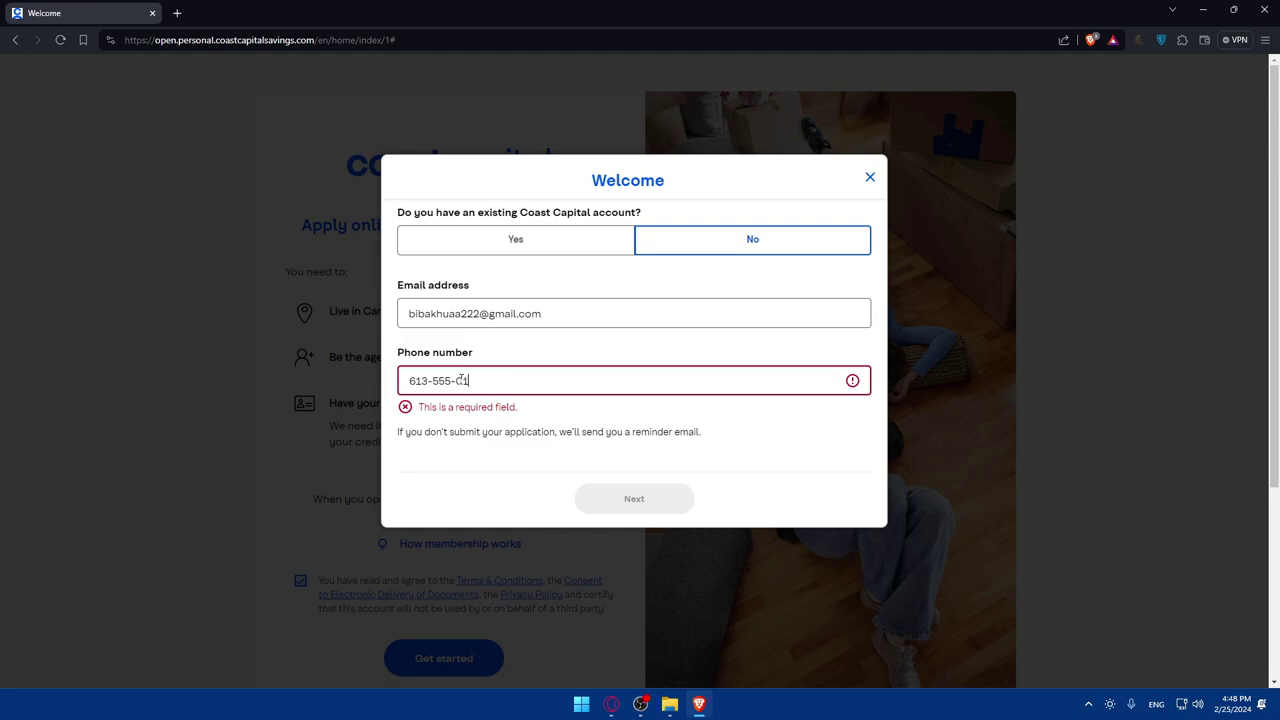
{"action": "type", "text": "613-555-0112"}
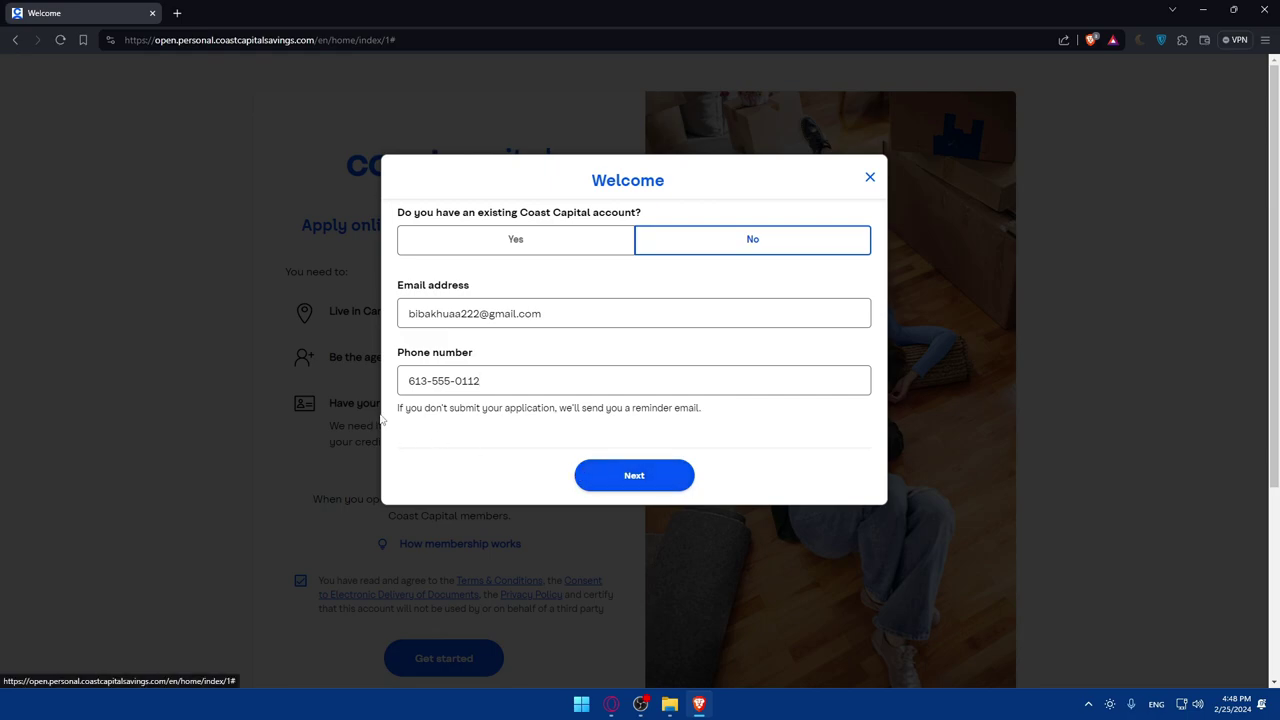
{"action": "left_click_drag", "start_coordinate": [398, 408], "coordinate": [493, 411]}
{"action": "left_click", "coordinate": [495, 413]}
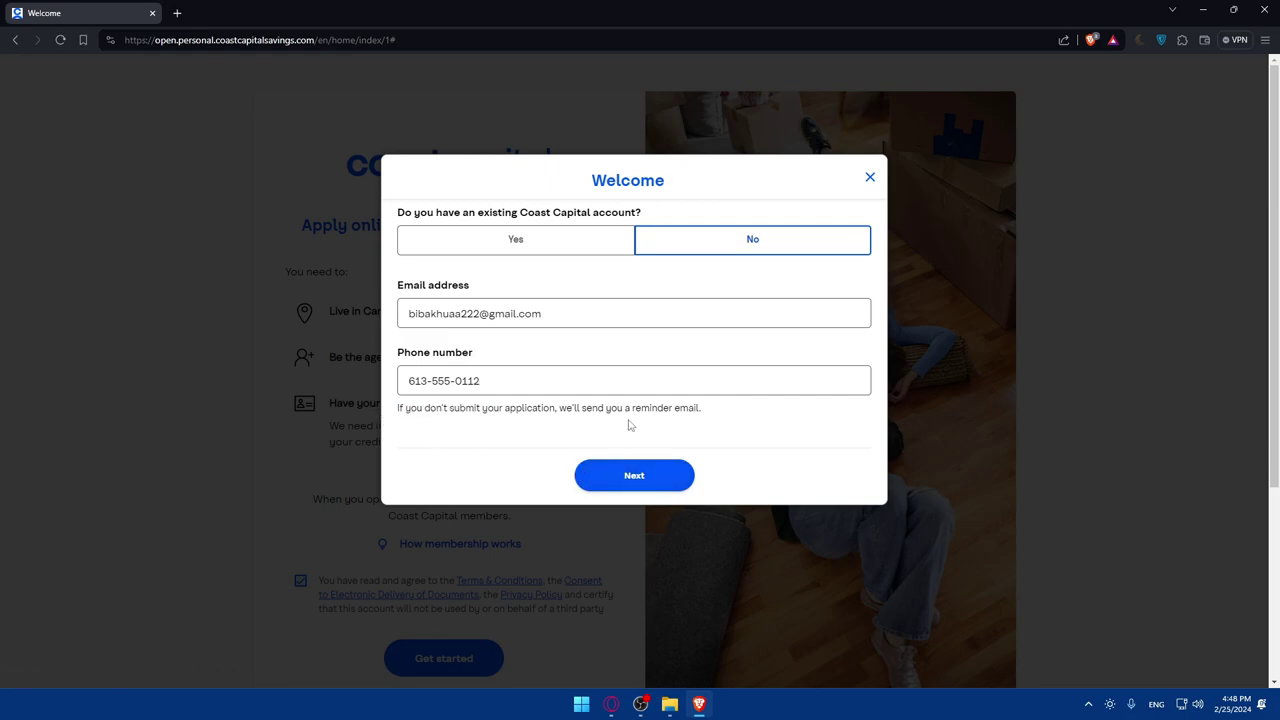
{"action": "left_click", "coordinate": [645, 482]}
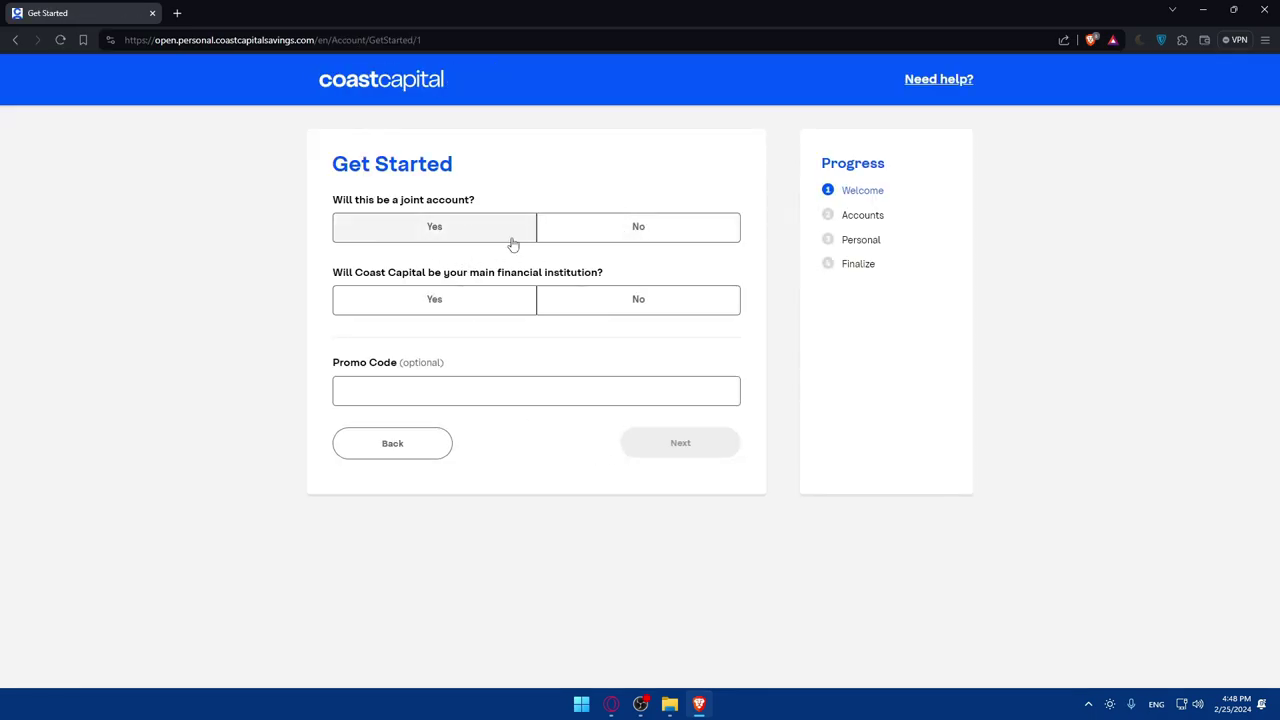
- Answer No to the joint-account question
{"action": "left_click", "coordinate": [594, 234]}
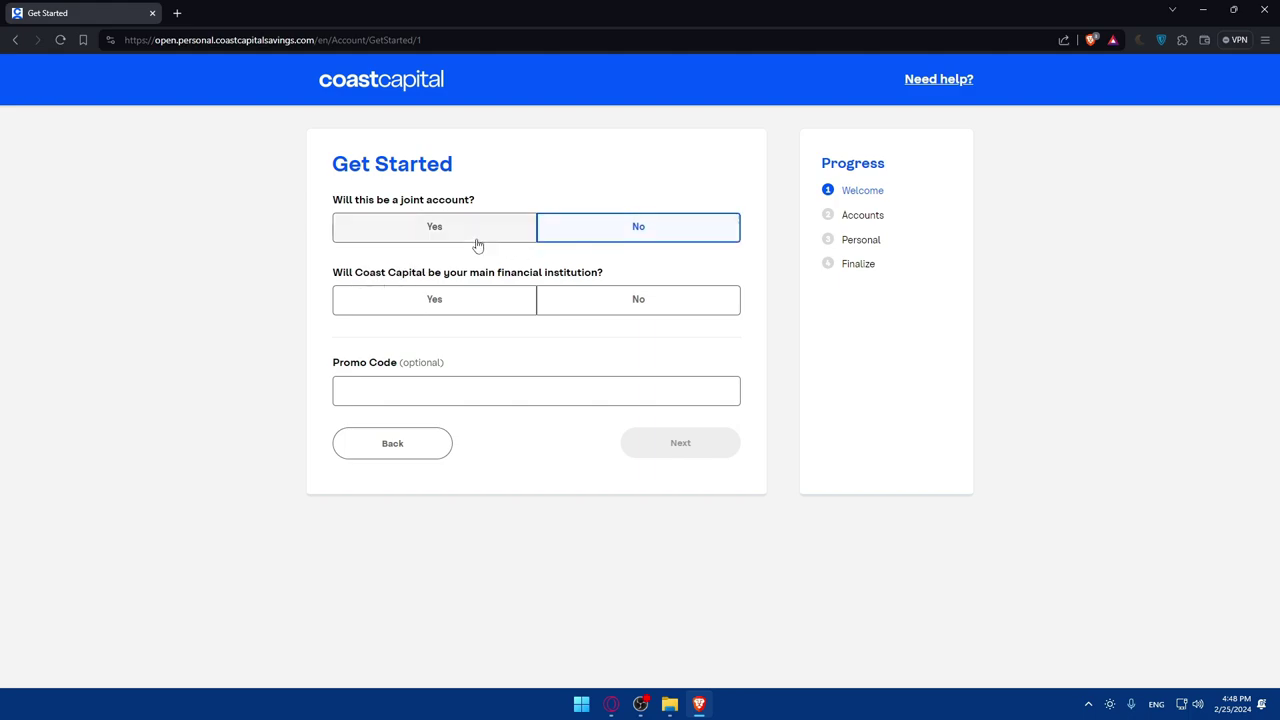
{"action": "left_click", "coordinate": [474, 236]}
{"action": "left_click", "coordinate": [592, 238]}
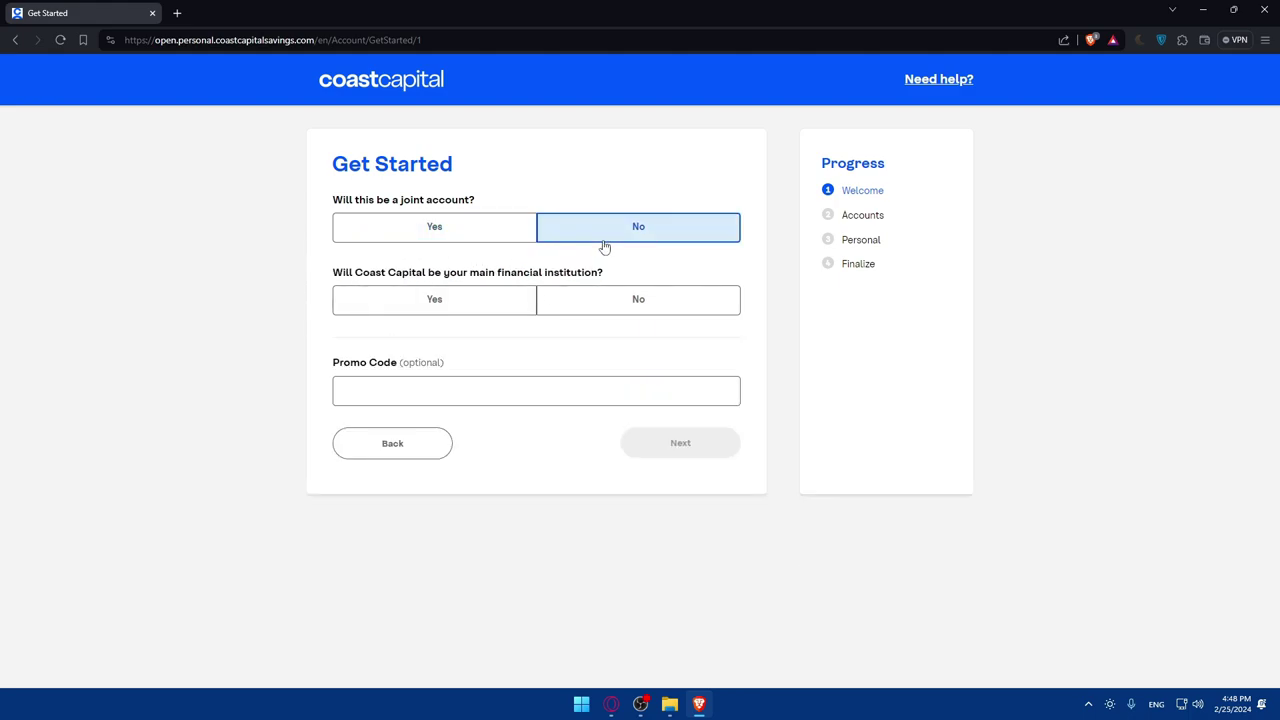
{"action": "left_click", "coordinate": [455, 238]}
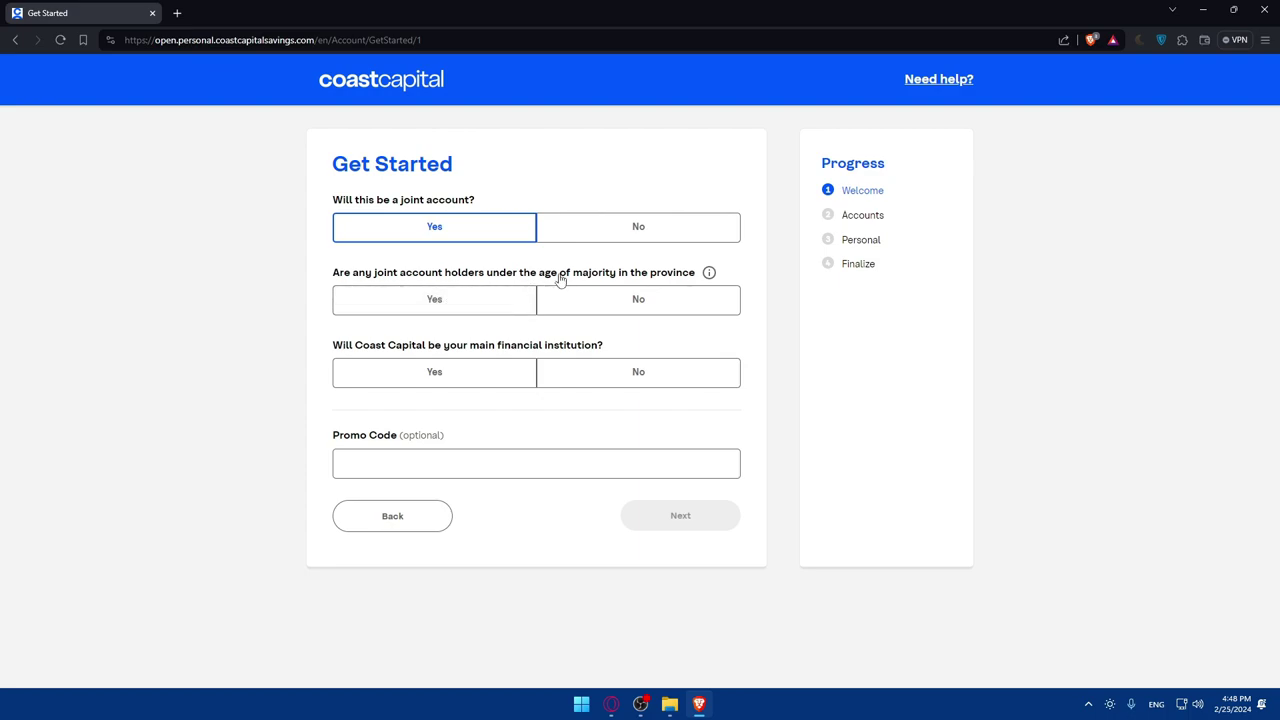
{"action": "left_click", "coordinate": [465, 300]}
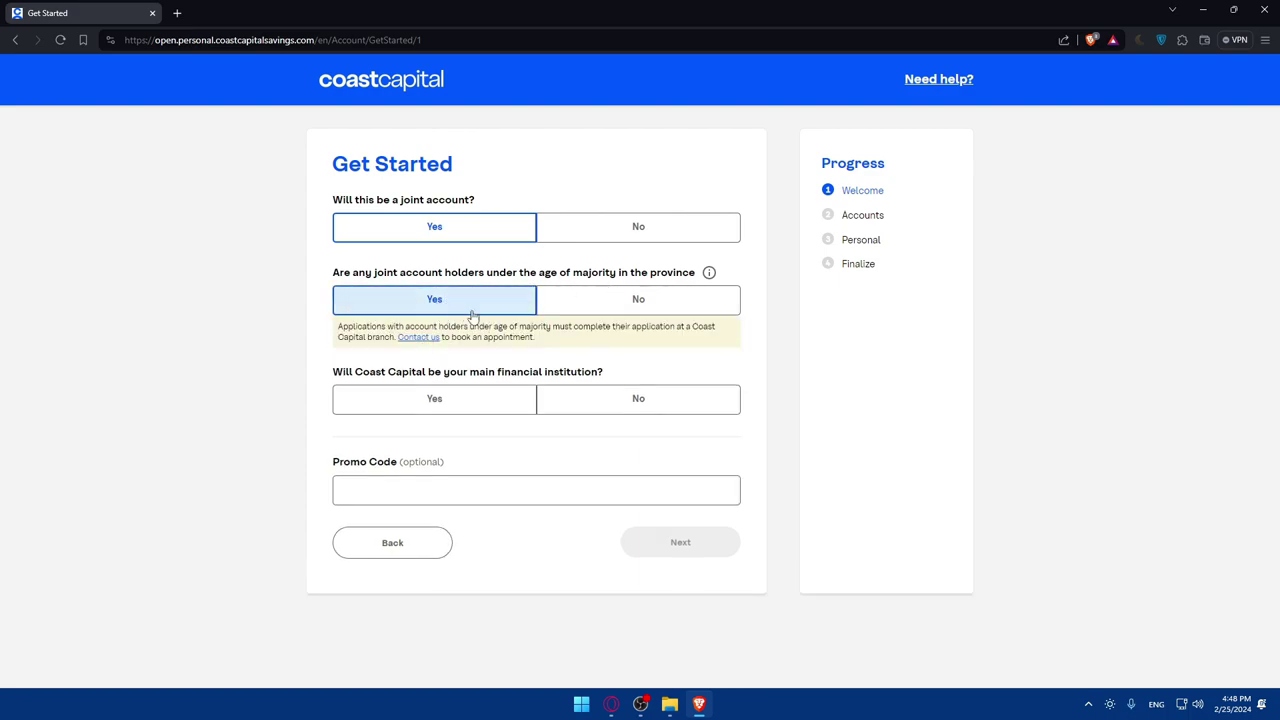
{"action": "left_click", "coordinate": [566, 300]}
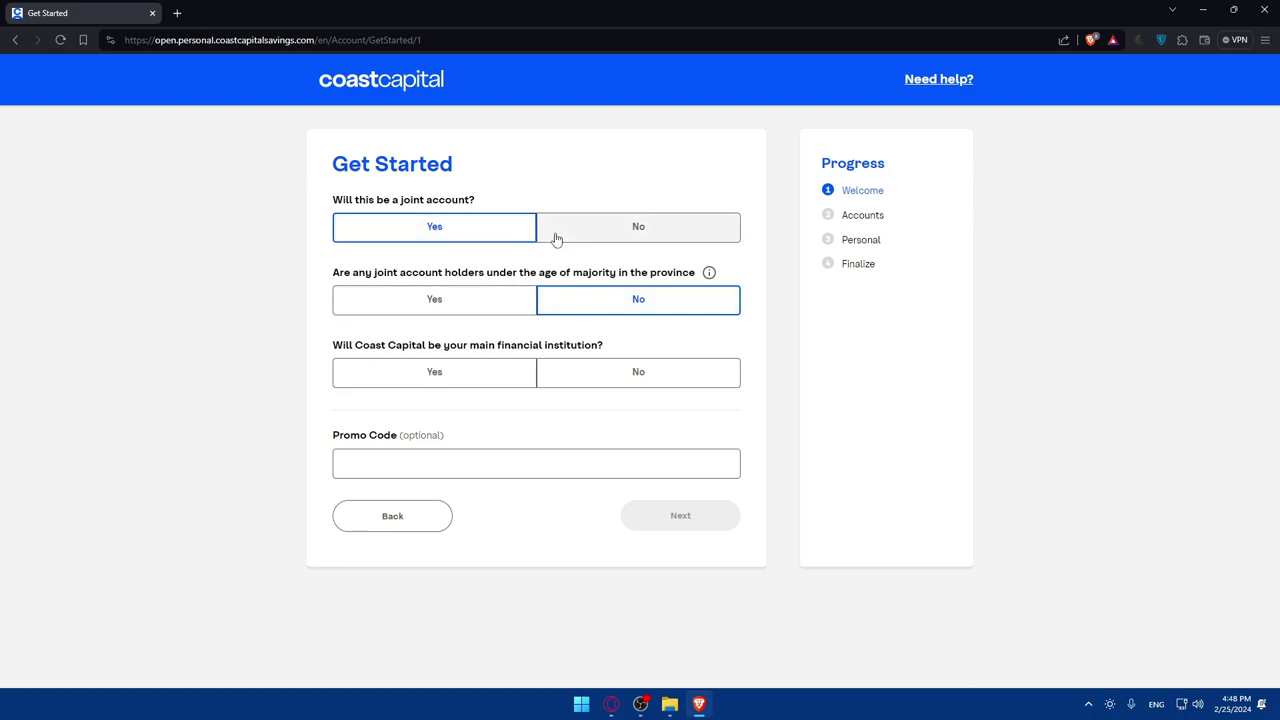
{"action": "left_click", "coordinate": [592, 234]}
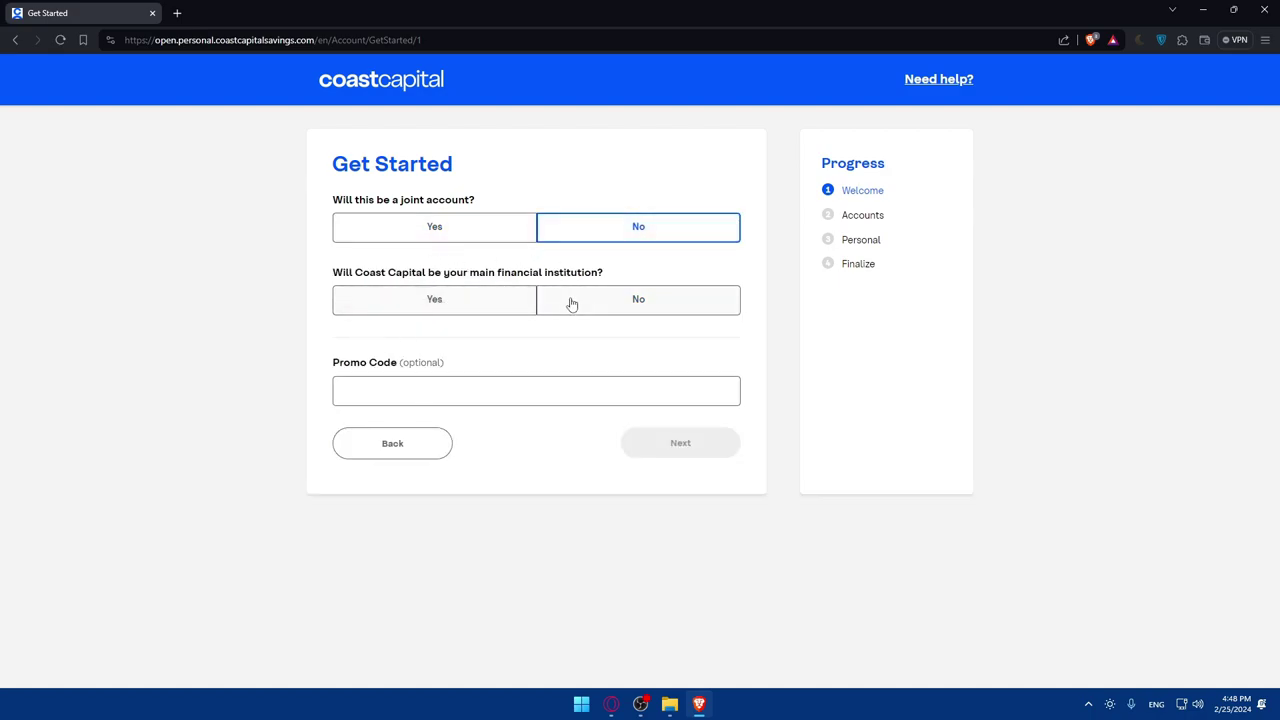
- Answer No to Coast Capital being the main financial institution and continue to Account Selection
{"action": "left_click", "coordinate": [433, 305]}
{"action": "left_click", "coordinate": [629, 299]}
{"action": "left_click", "coordinate": [440, 300]}
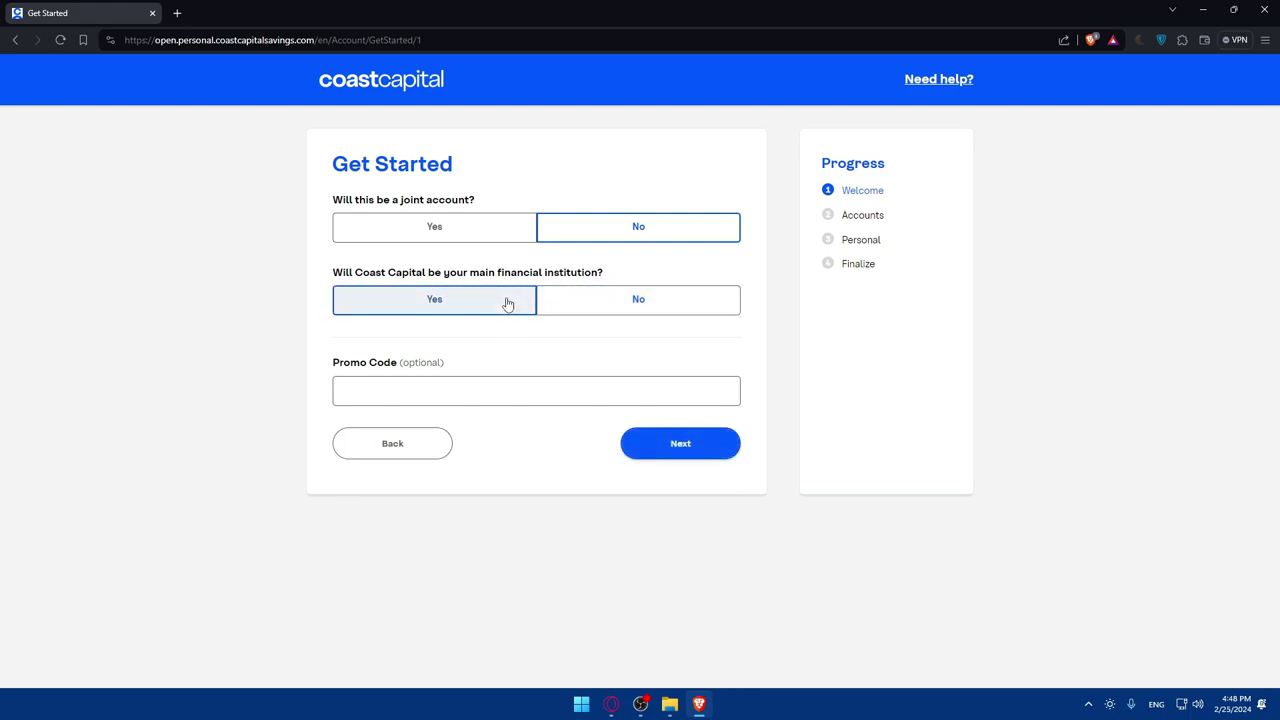
{"action": "key", "text": "Right"}
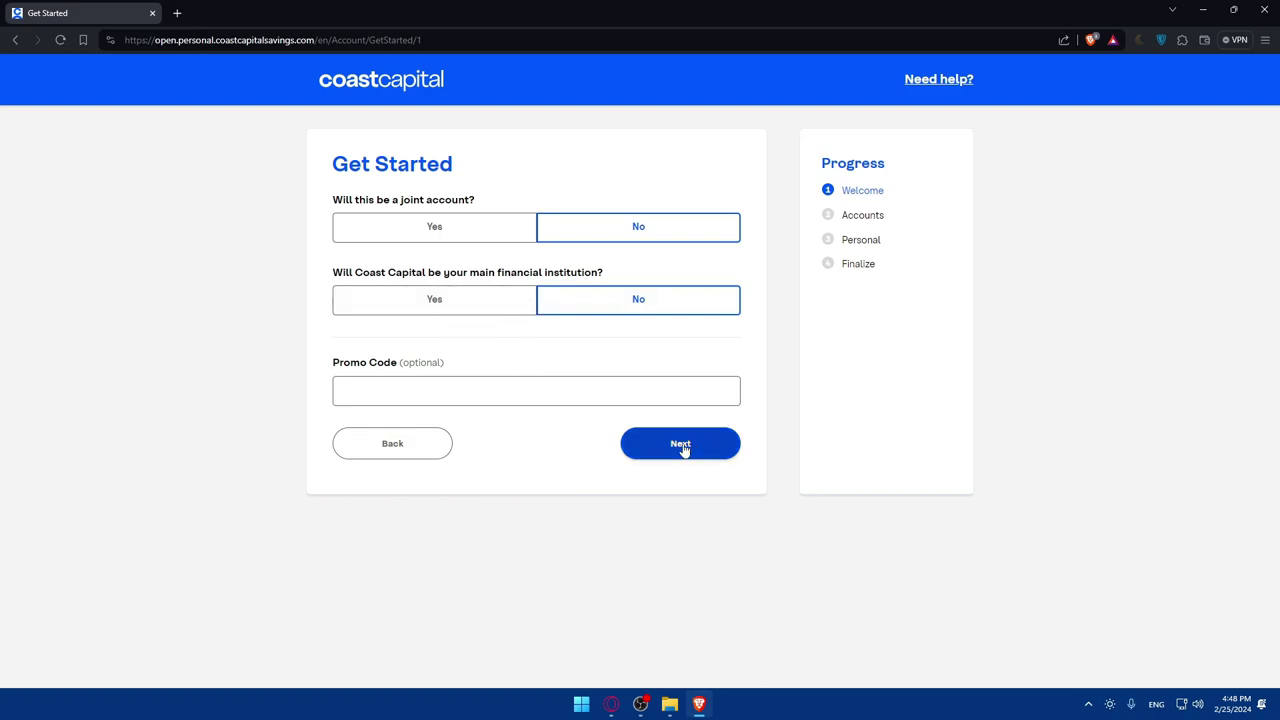
{"action": "left_click", "coordinate": [682, 446]}
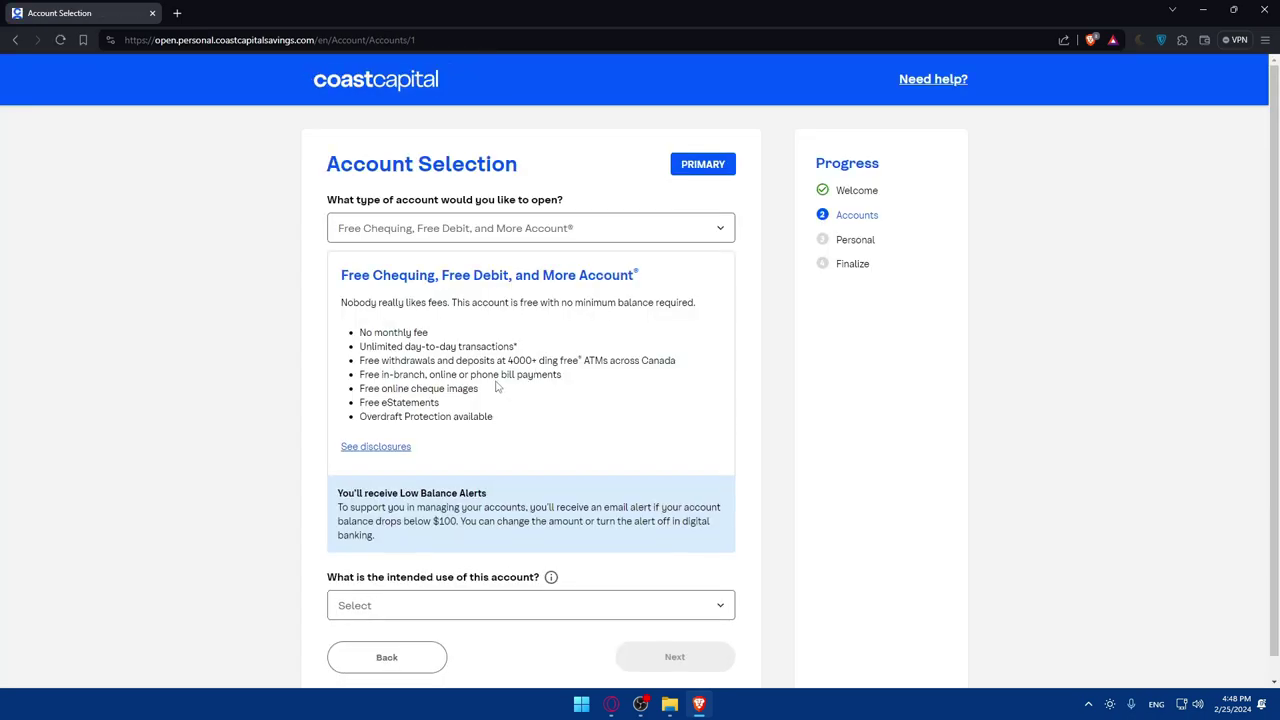
- Select the Free Chequing, Free Debit, and More Account as the account type
{"action": "scroll", "coordinate": [530, 322], "scroll_direction": "down", "scroll_amount": 1}
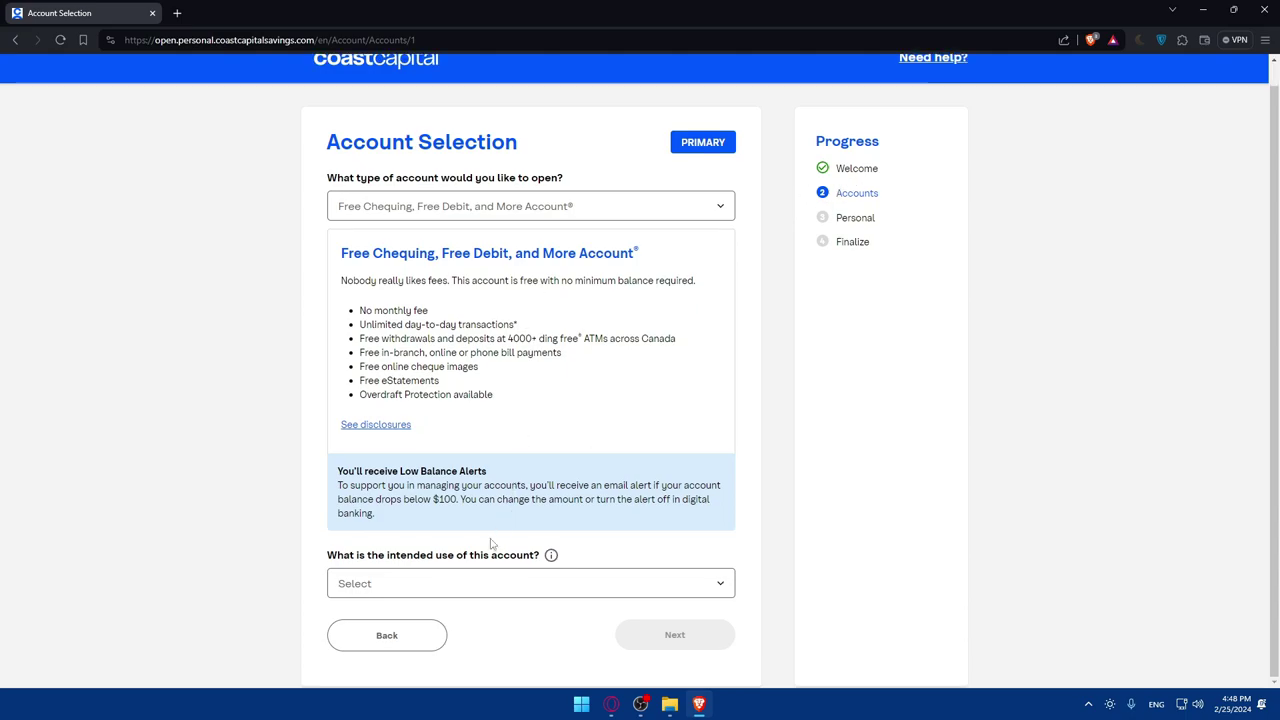
{"action": "left_click", "coordinate": [462, 590]}
{"action": "left_click", "coordinate": [460, 590]}
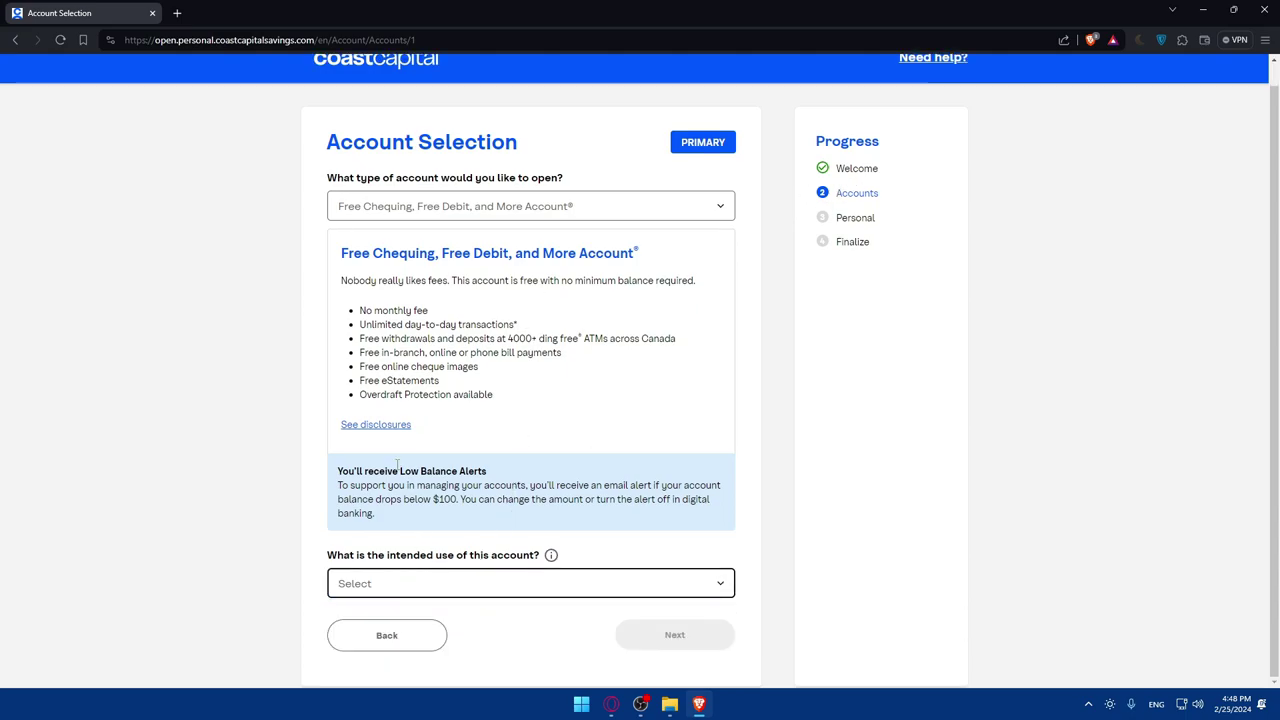
{"action": "left_click_drag", "start_coordinate": [343, 274], "coordinate": [503, 345]}
{"action": "left_click", "coordinate": [503, 350]}
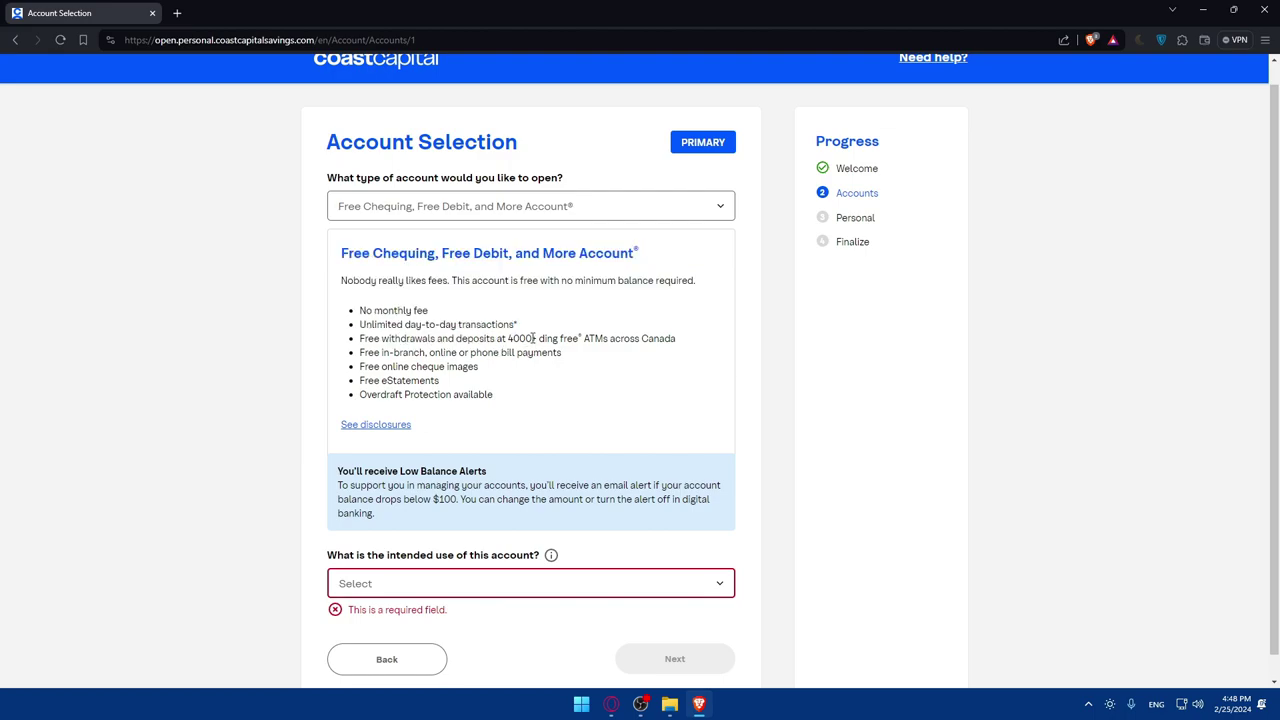
{"action": "left_click", "coordinate": [508, 210]}
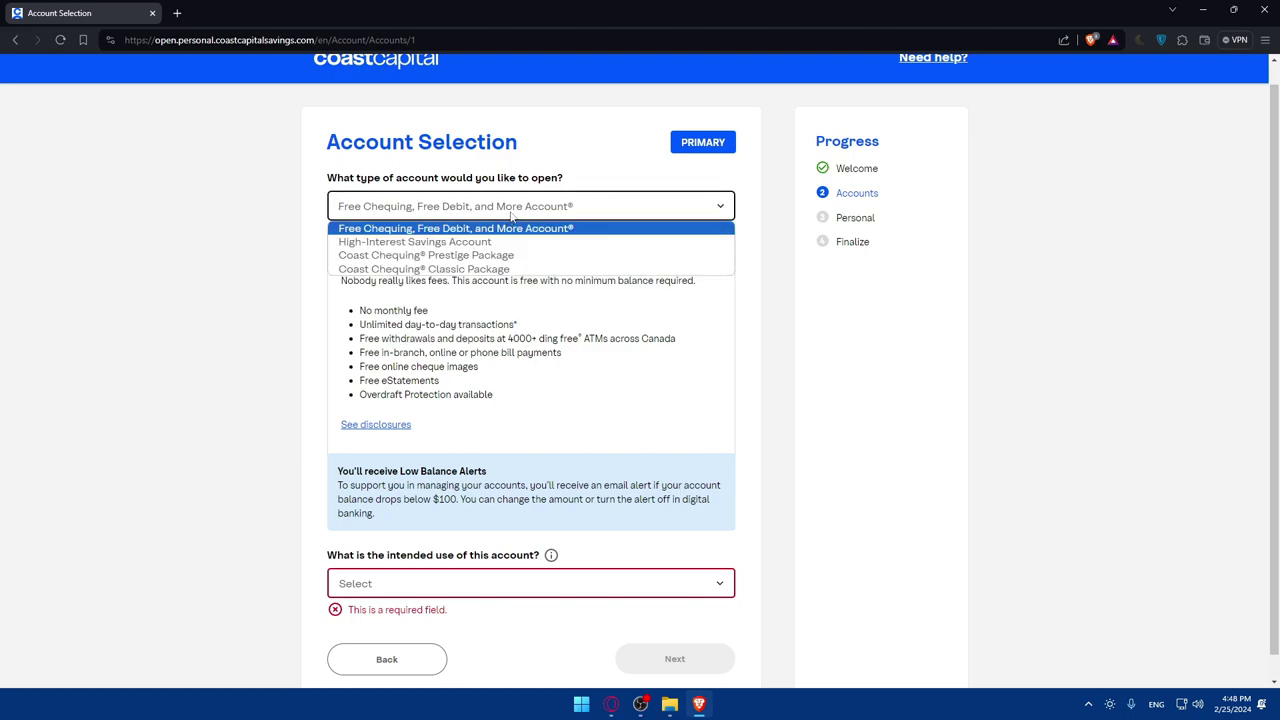
{"action": "left_click", "coordinate": [425, 229]}
{"action": "left_click", "coordinate": [547, 203]}
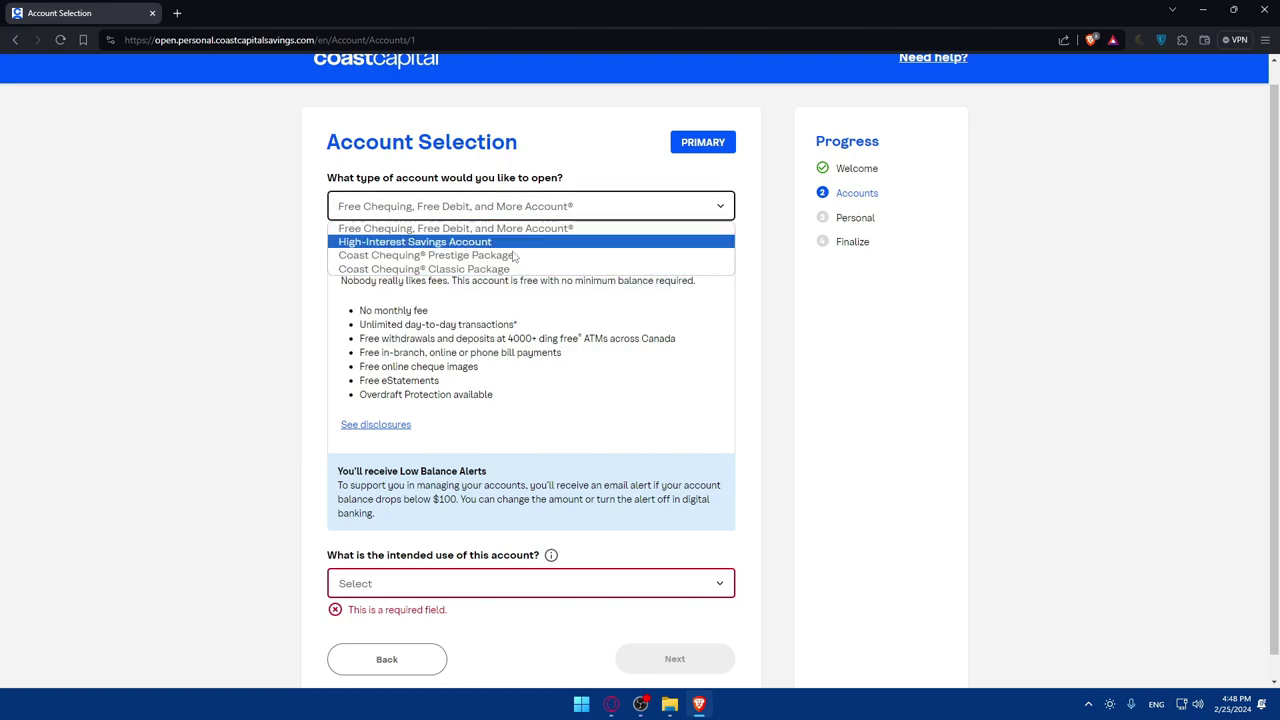
{"action": "left_click", "coordinate": [432, 206]}
{"action": "left_click", "coordinate": [432, 206]}
{"action": "left_click", "coordinate": [423, 242]}
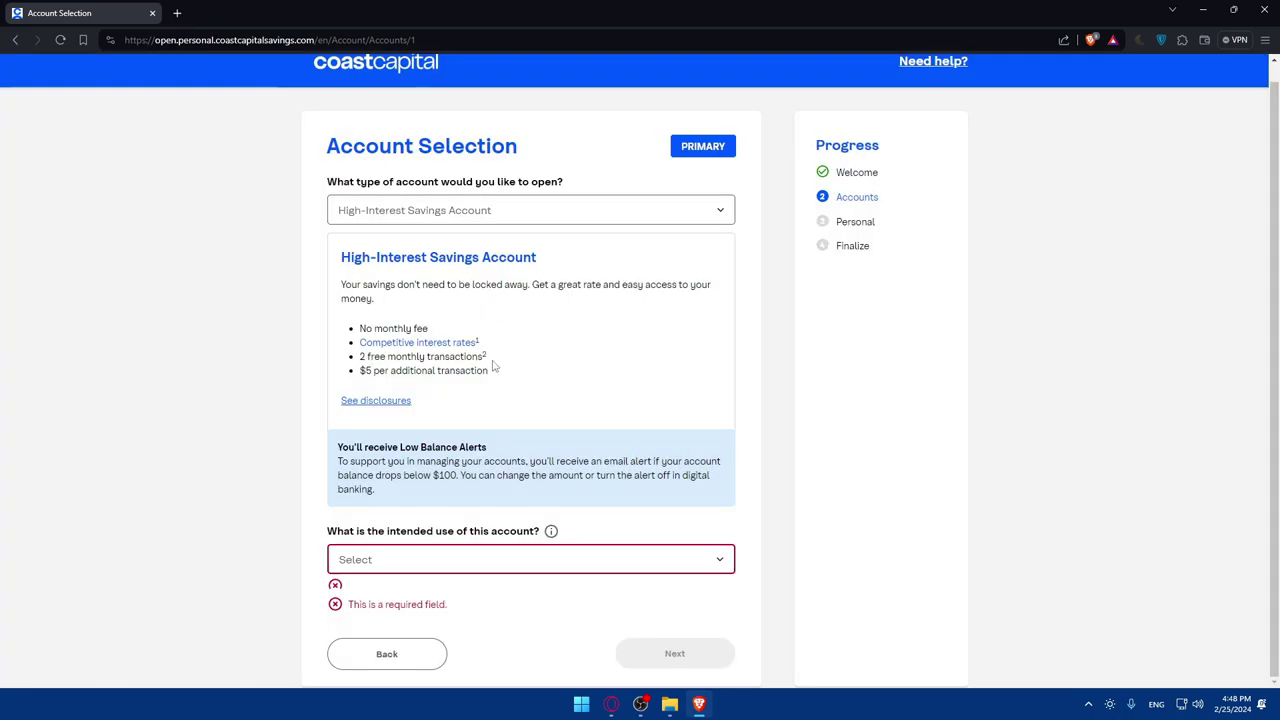
{"action": "left_click", "coordinate": [477, 207]}
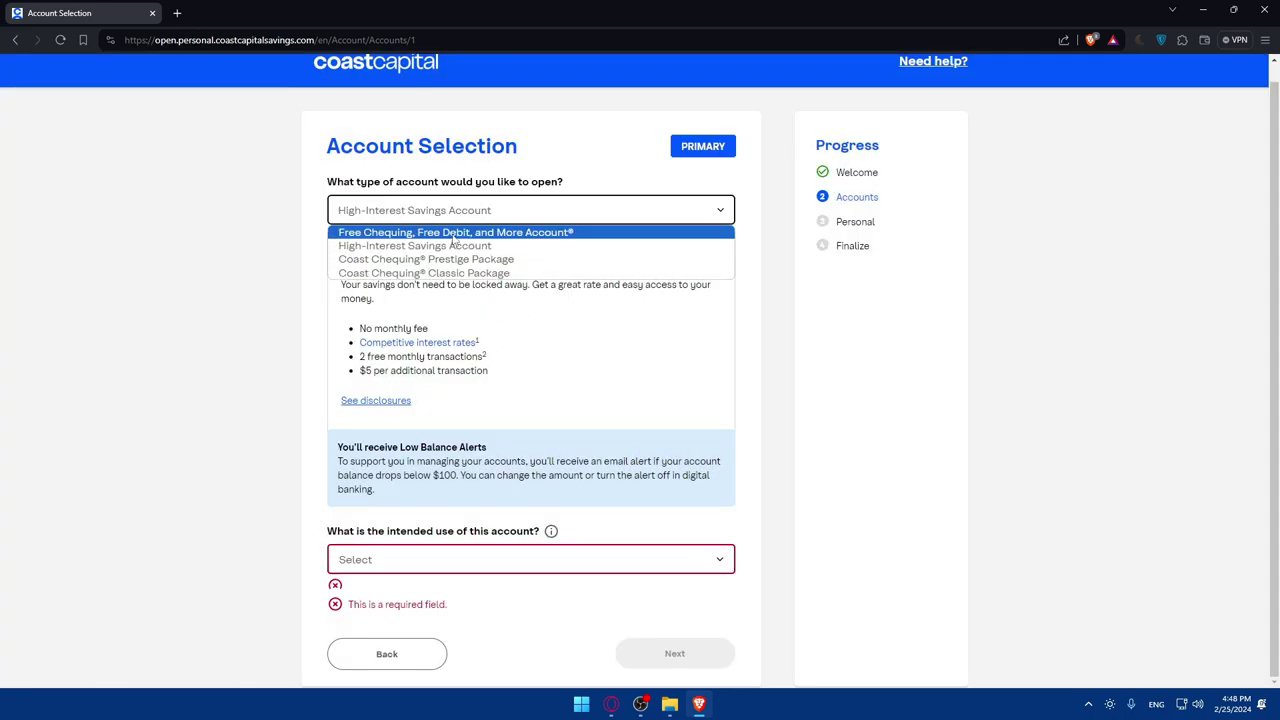
{"action": "left_click", "coordinate": [455, 229]}
- Set intended use to Other with details 'Test' and submit the account selection
{"action": "scroll", "coordinate": [434, 412], "scroll_direction": "down", "scroll_amount": 1}
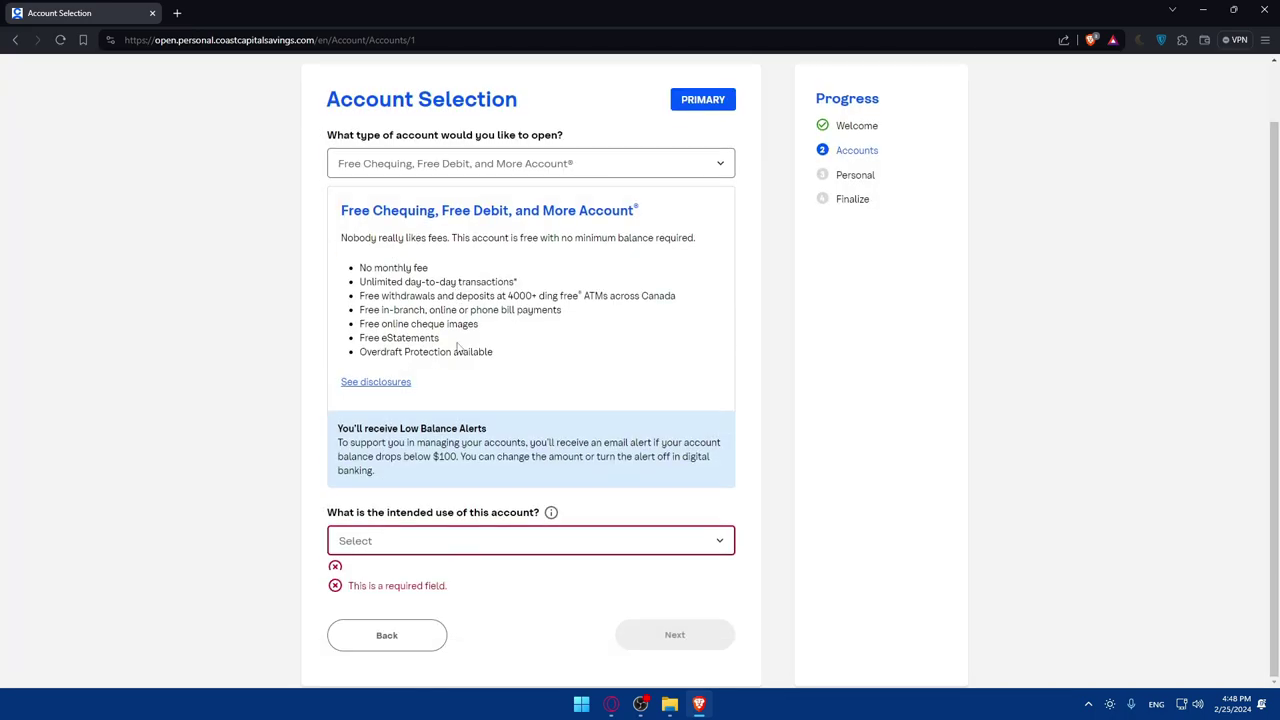
{"action": "left_click", "coordinate": [432, 543]}
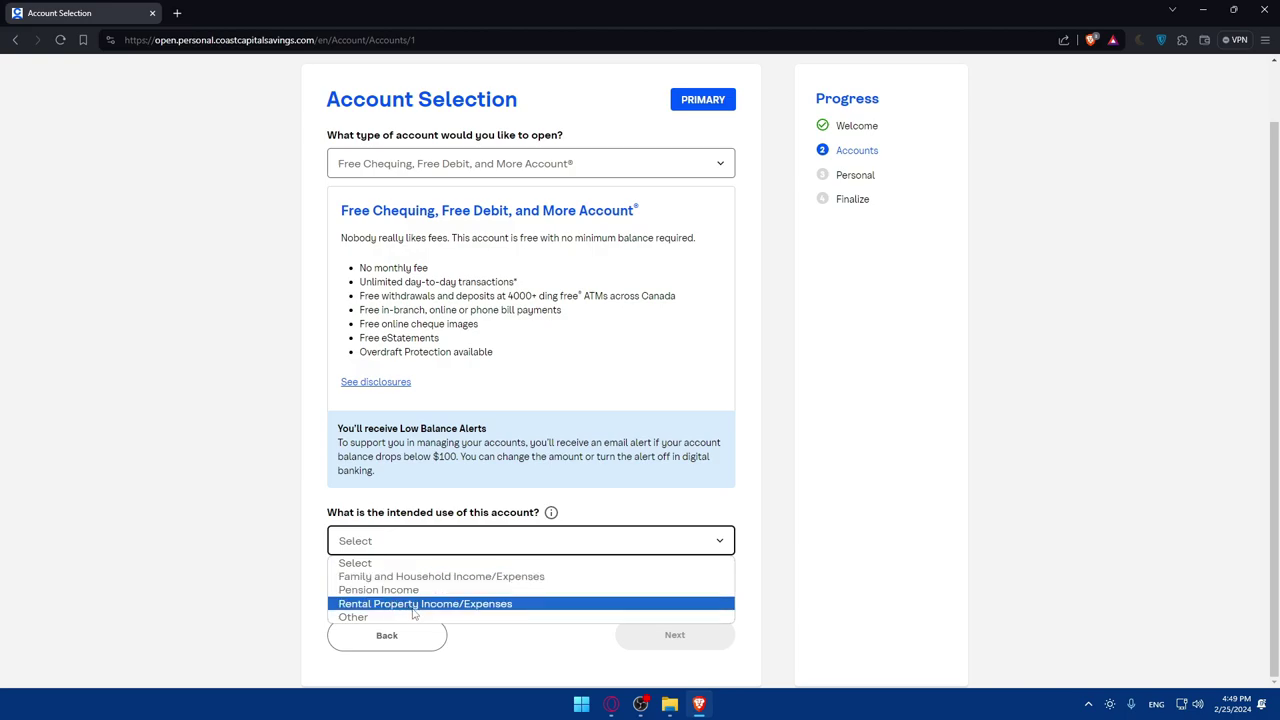
{"action": "left_click", "coordinate": [397, 617]}
{"action": "scroll", "coordinate": [440, 585], "scroll_direction": "down", "scroll_amount": 1}
{"action": "left_click", "coordinate": [385, 582]}
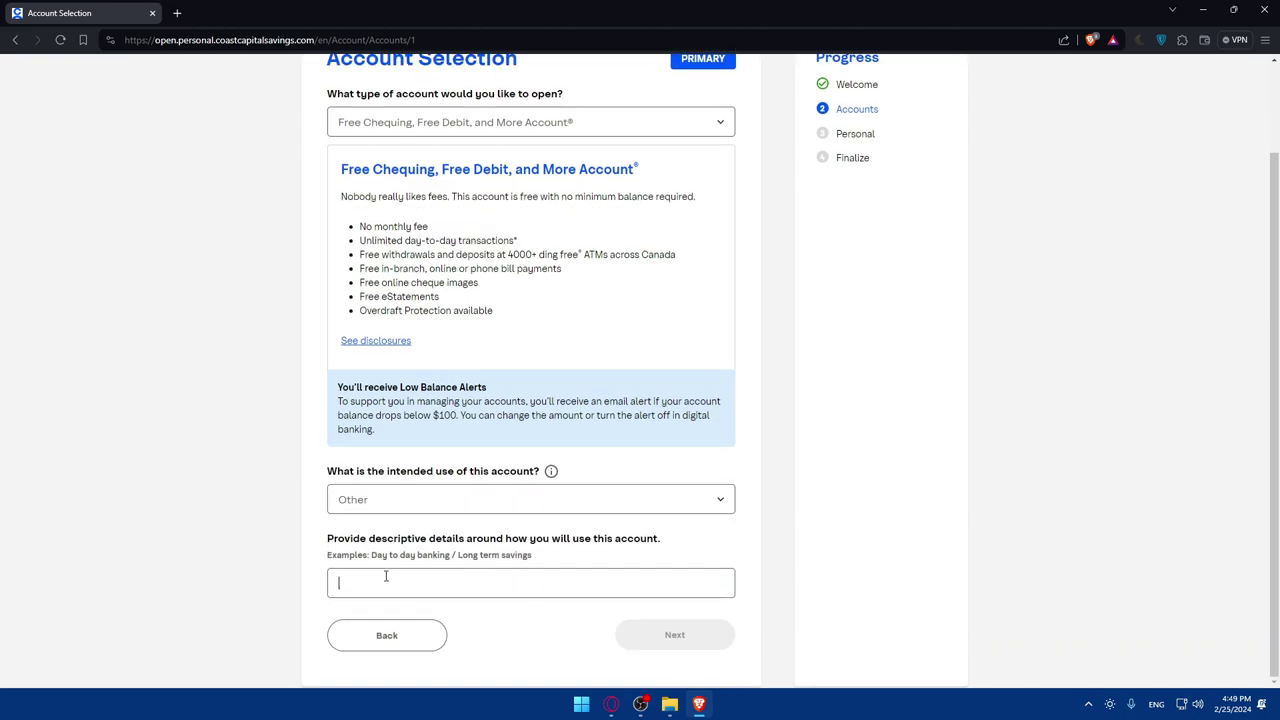
{"action": "type", "text": "Test"}
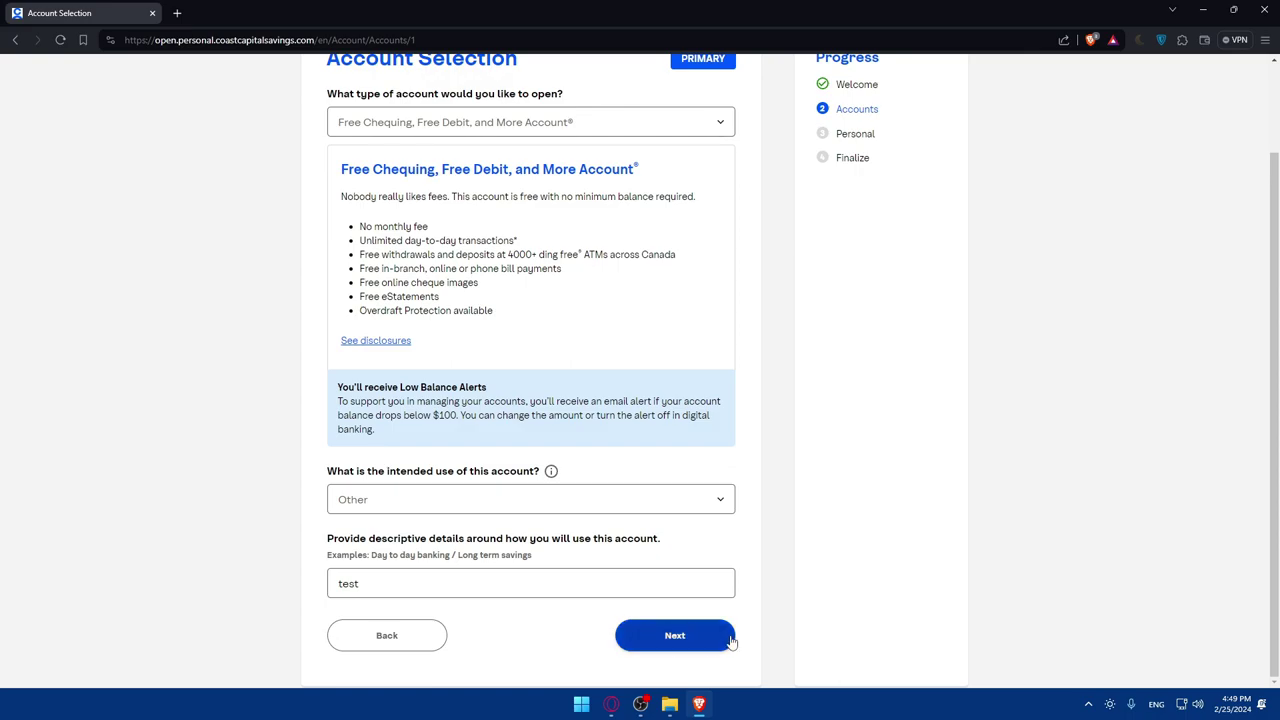
{"action": "left_click", "coordinate": [712, 634]}
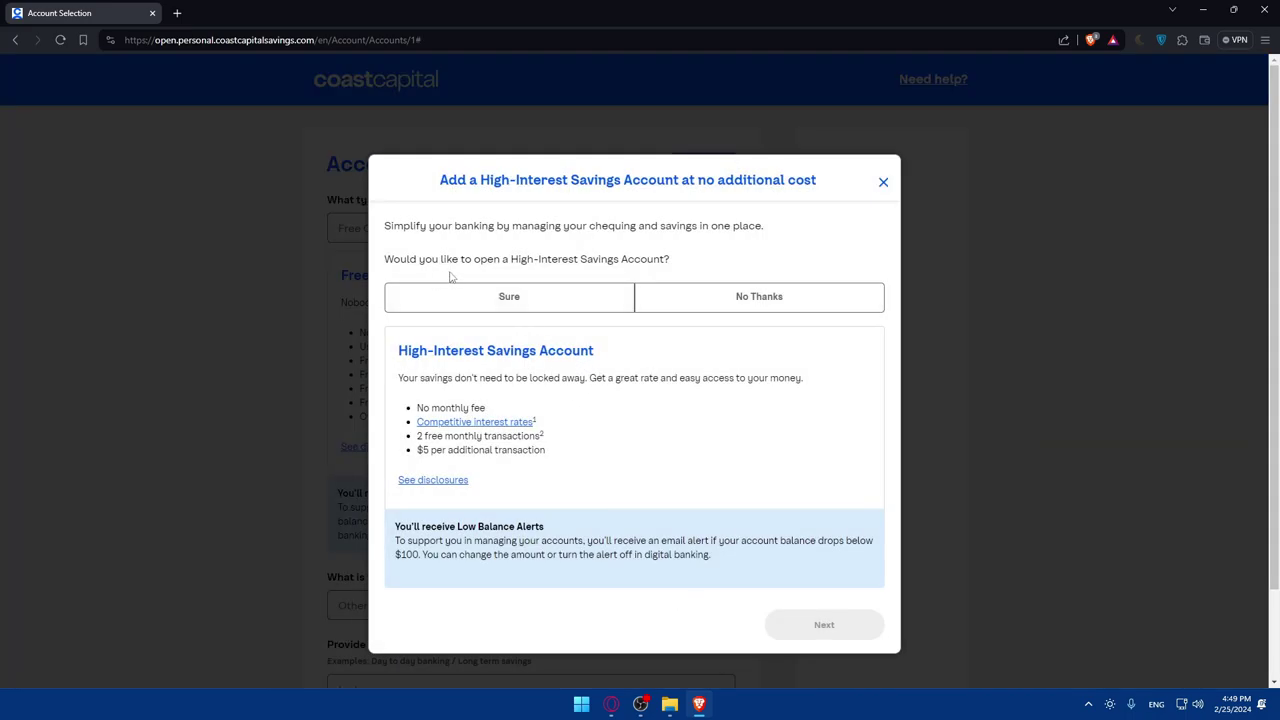
- Choose No Thanks on the High-Interest Savings Account offer and proceed to About You
{"action": "left_click", "coordinate": [722, 298]}
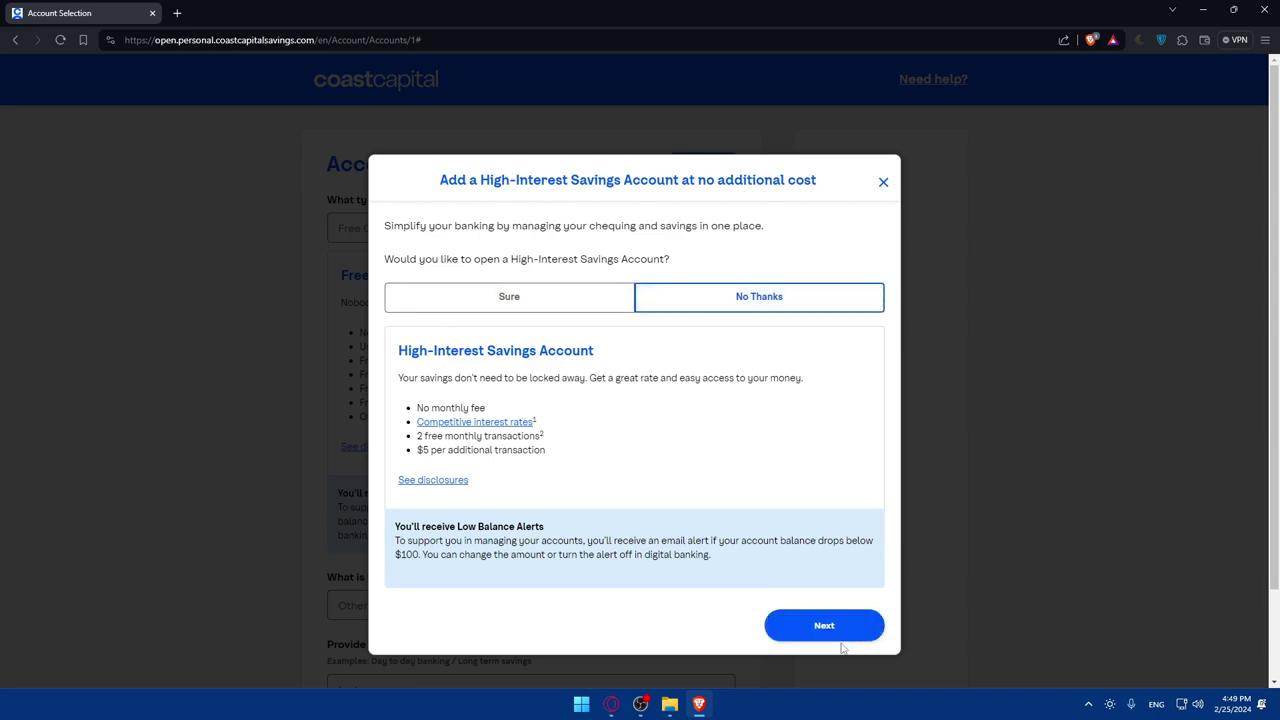
{"action": "left_click", "coordinate": [846, 626]}
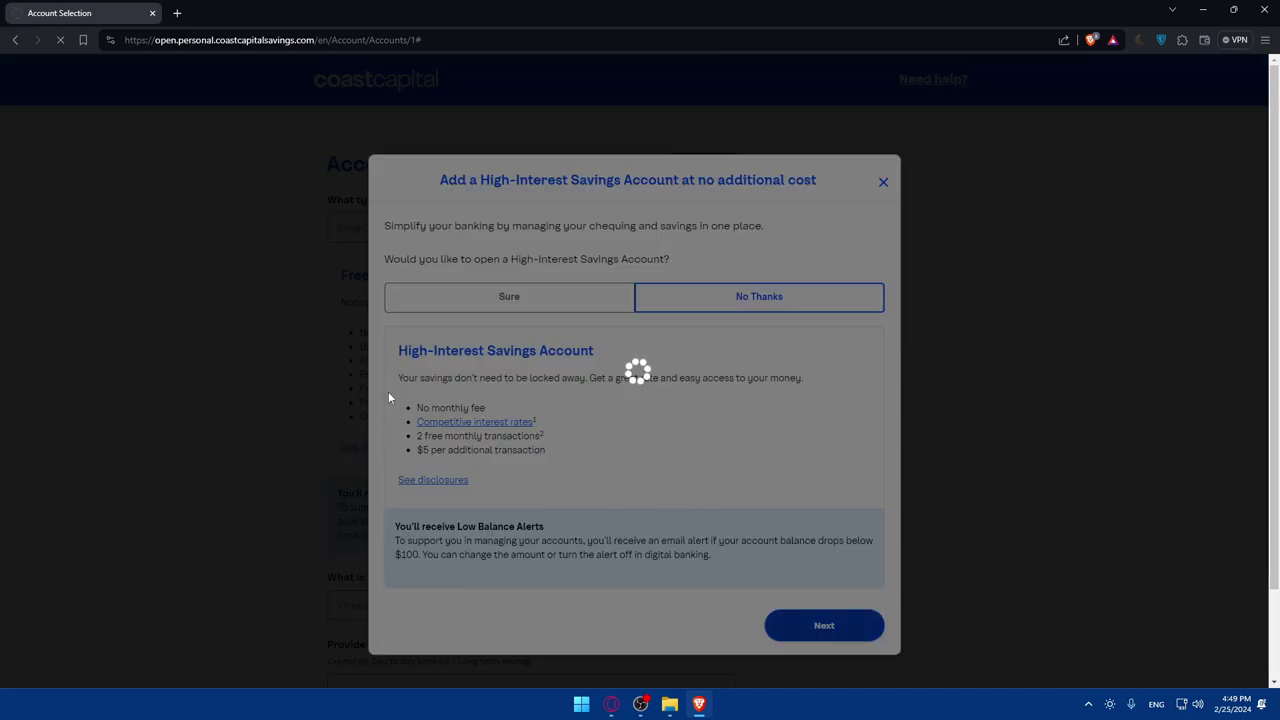